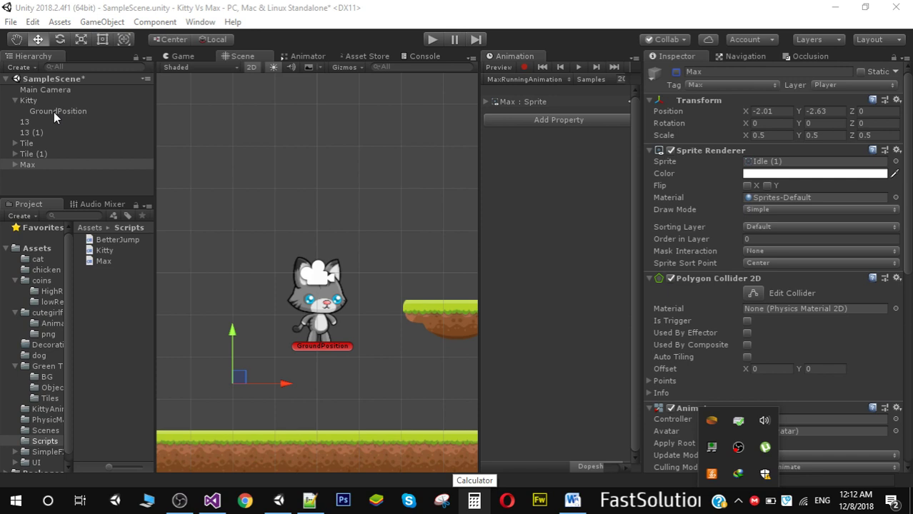
# Clear the physics material from the Polygon Collider 2D of platform pieces 13 and 13 (1).
pyautogui.click(28, 122)
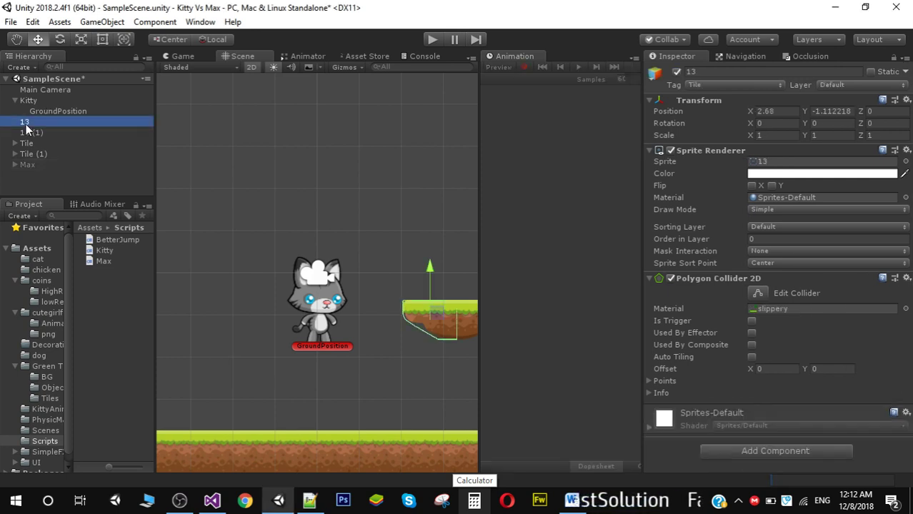
pyautogui.click(773, 312)
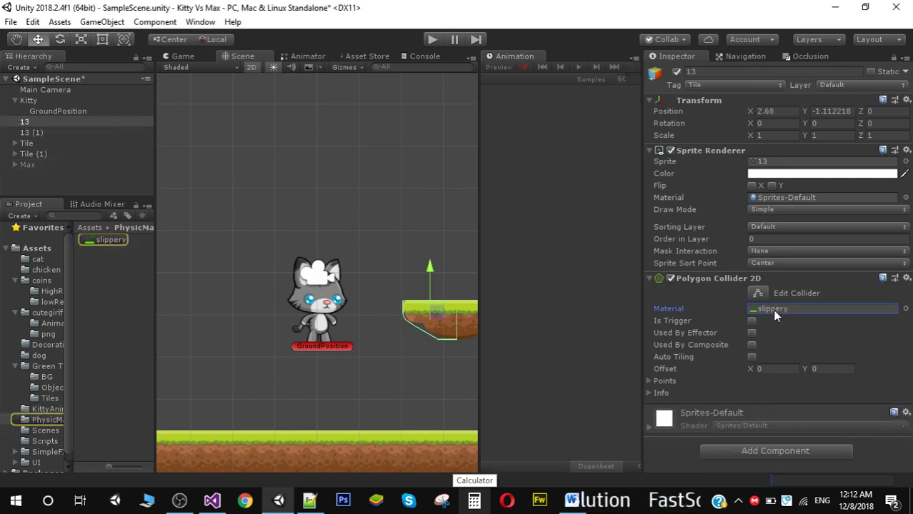
pyautogui.press('Delete')
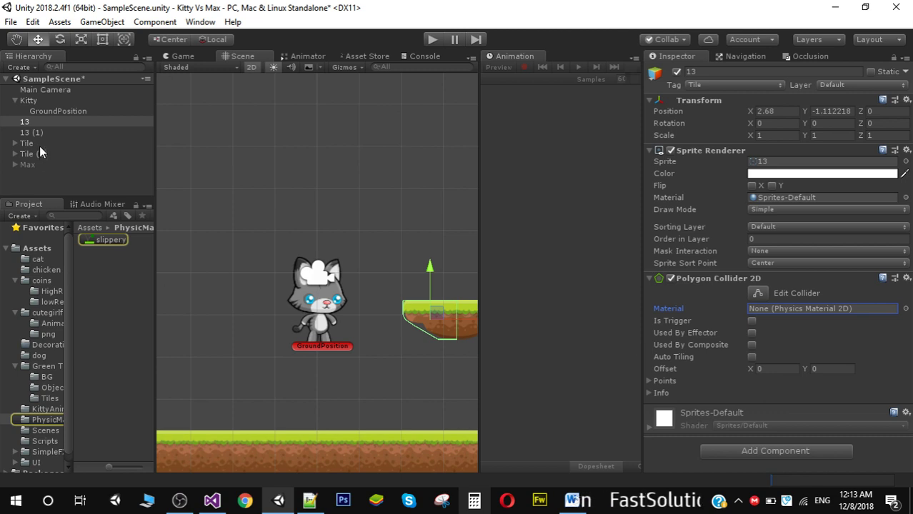
pyautogui.click(37, 134)
pyautogui.click(767, 308)
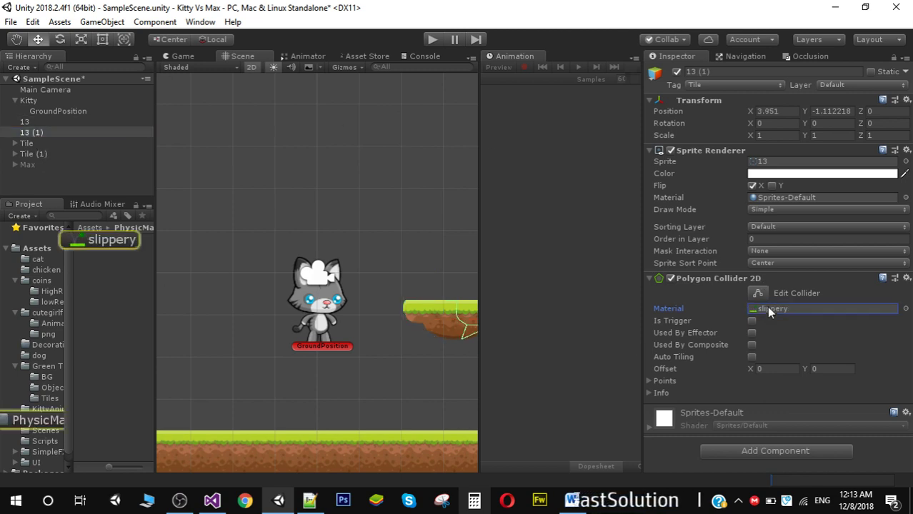
pyautogui.press('Delete')
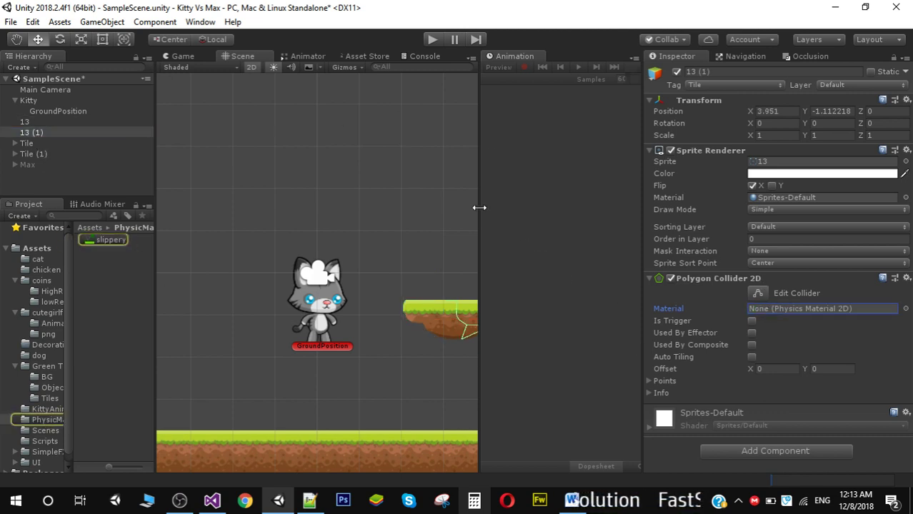
# Widen and pan the Scene view, then preview tile sprite 13 in the Green Tileset Tiles folder.
pyautogui.moveTo(479, 208); pyautogui.dragTo(548, 223)
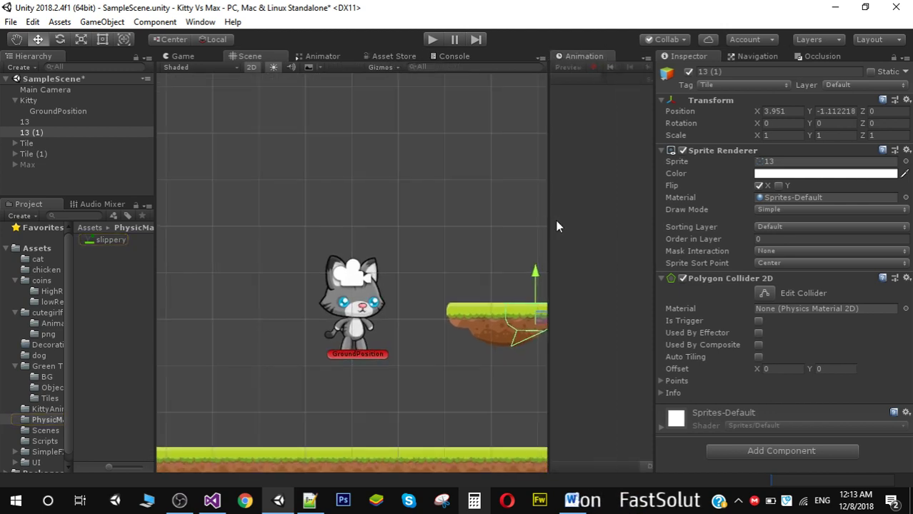
pyautogui.moveTo(446, 389); pyautogui.dragTo(319, 342, button='middle')
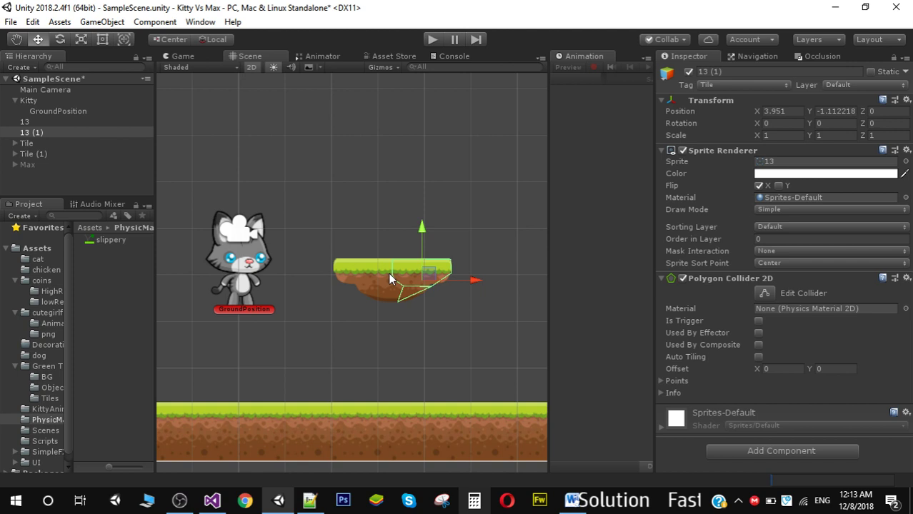
pyautogui.click(370, 274)
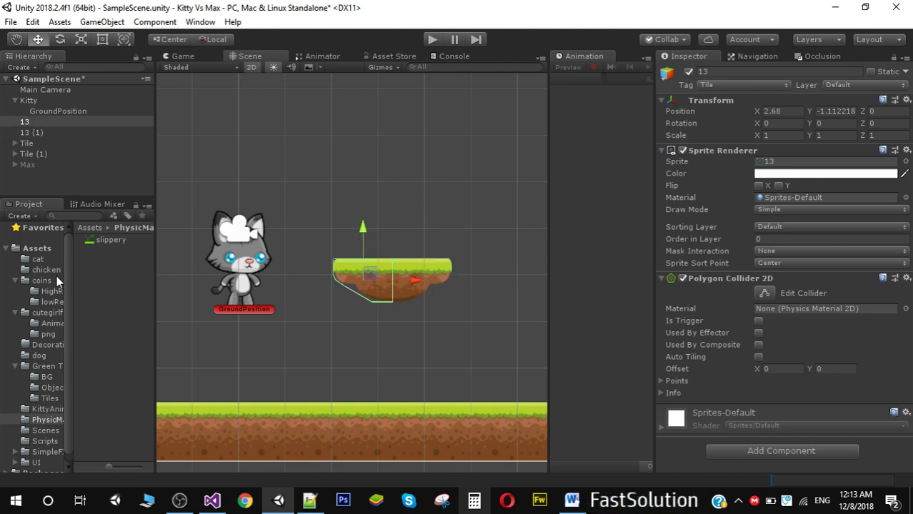
pyautogui.click(41, 366)
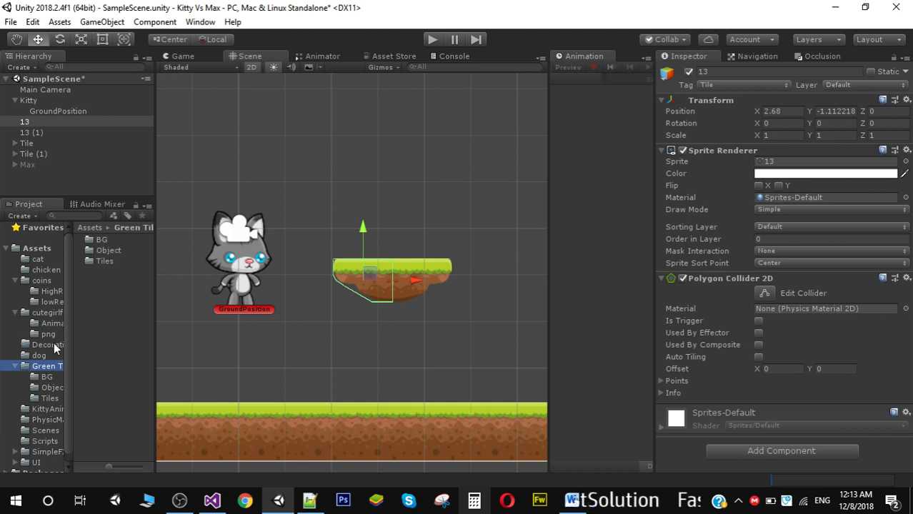
pyautogui.doubleClick(100, 263)
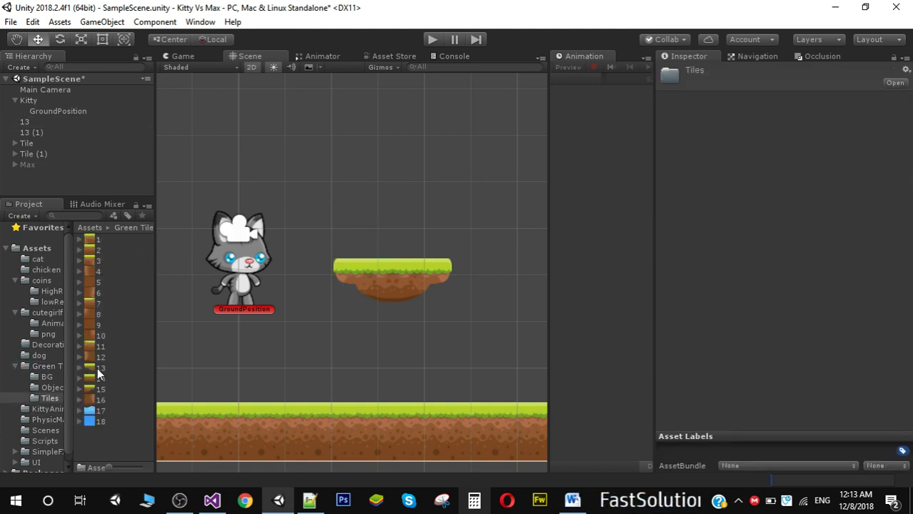
pyautogui.click(100, 370)
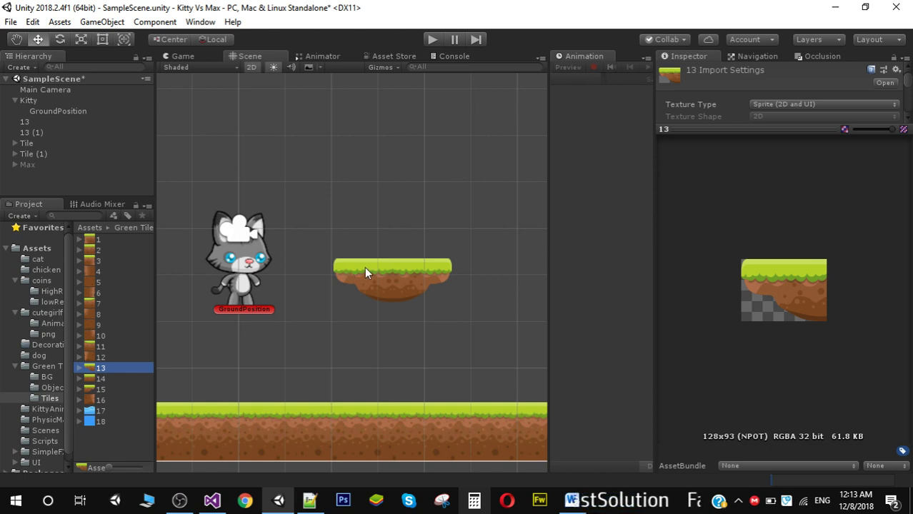
# Recheck pieces 13 and 13 (1), toggling Flip X off and on, then start Play mode.
pyautogui.click(28, 124)
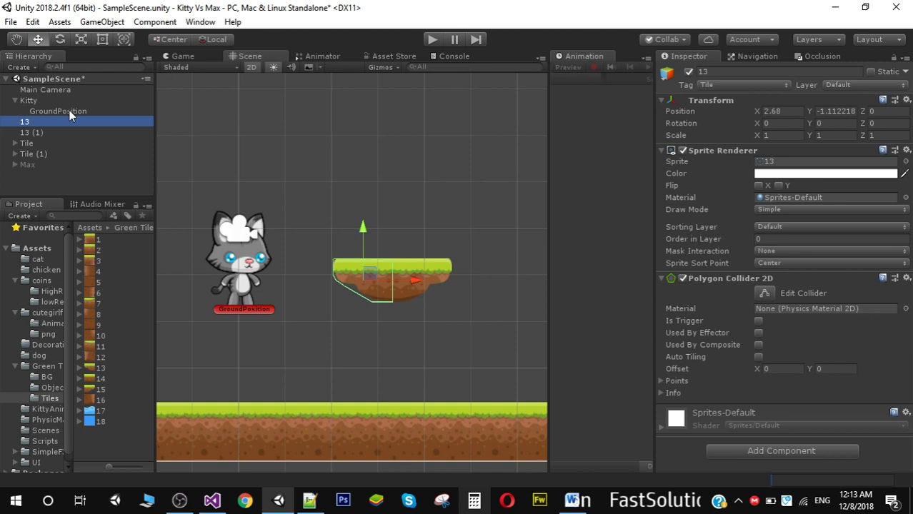
pyautogui.click(39, 134)
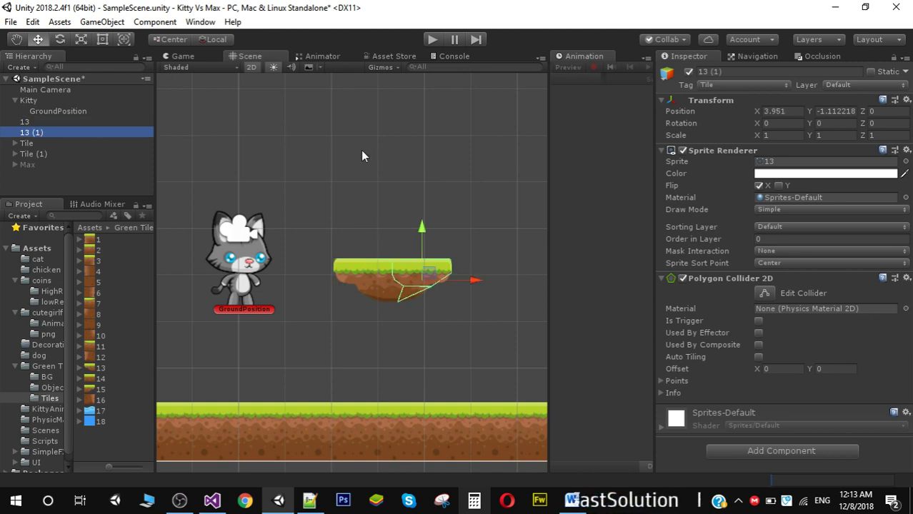
pyautogui.click(759, 186)
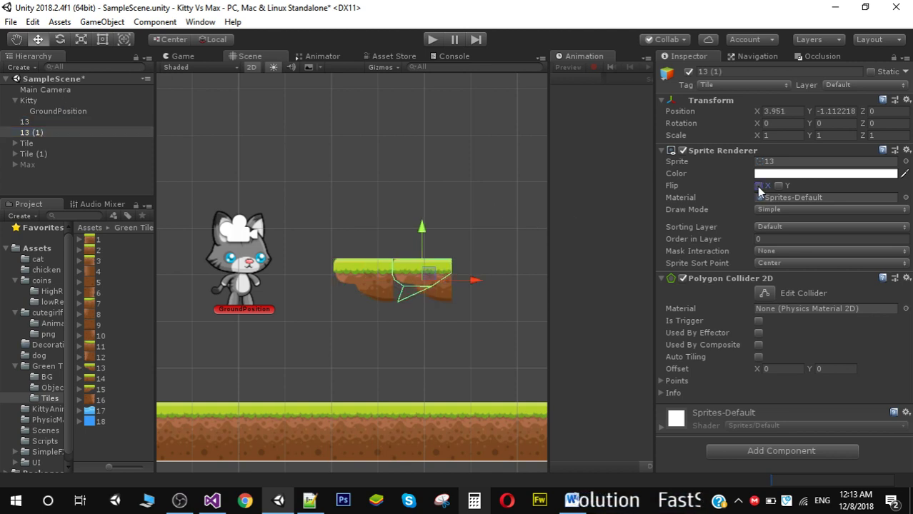
pyautogui.click(759, 186)
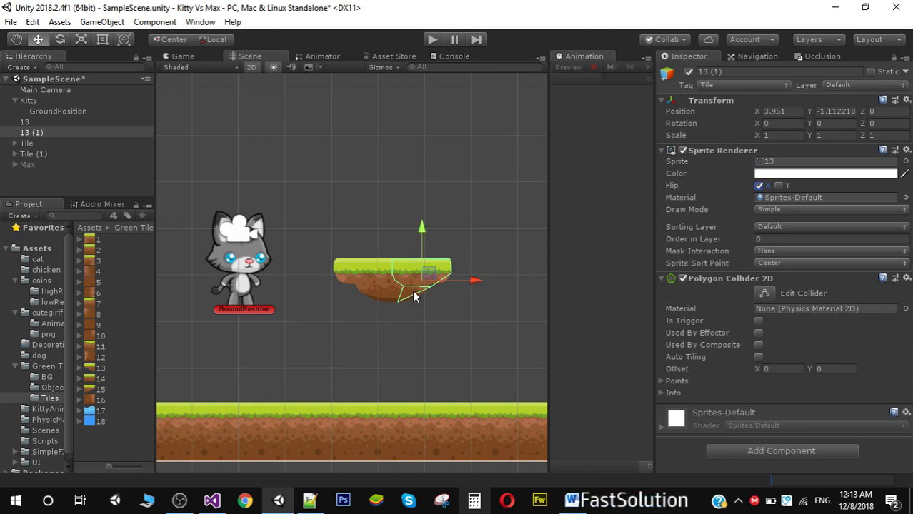
pyautogui.click(432, 40)
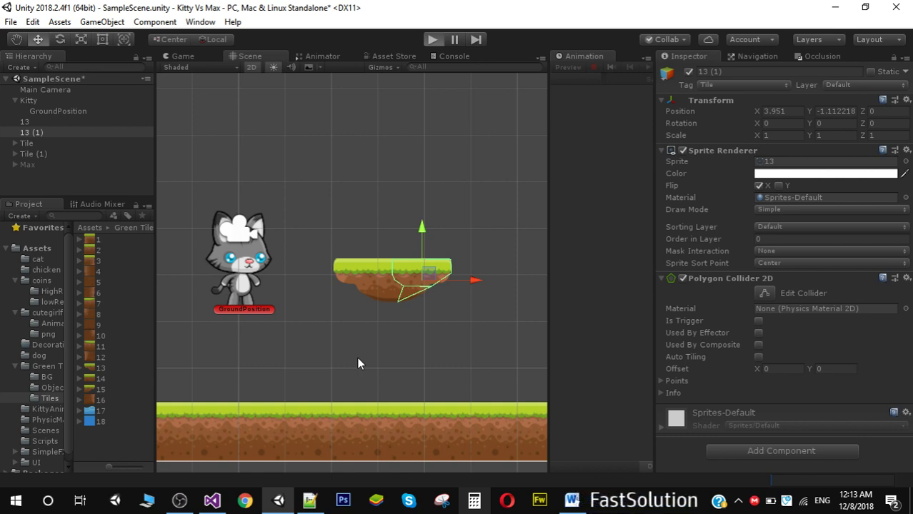
# Walk the cat right and left and jump it toward the floating platform.
pyautogui.press('Right')
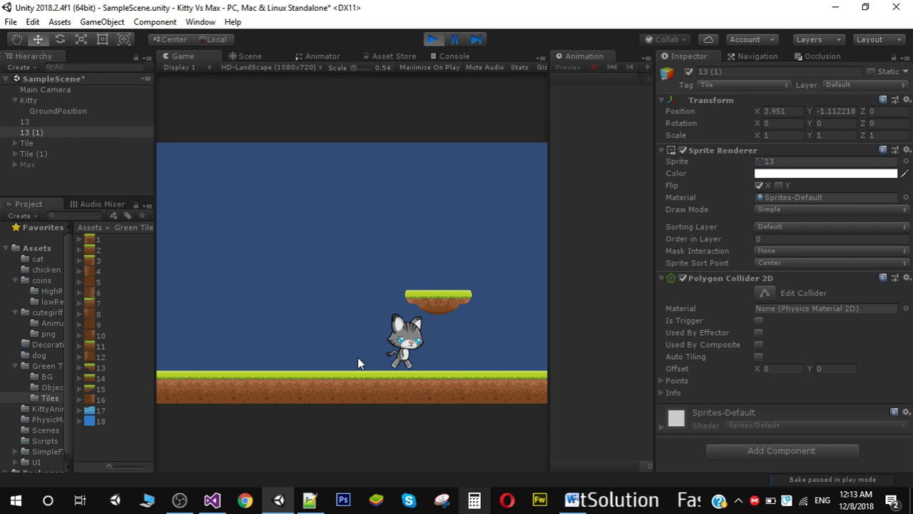
pyautogui.press('Left')
pyautogui.press('space')
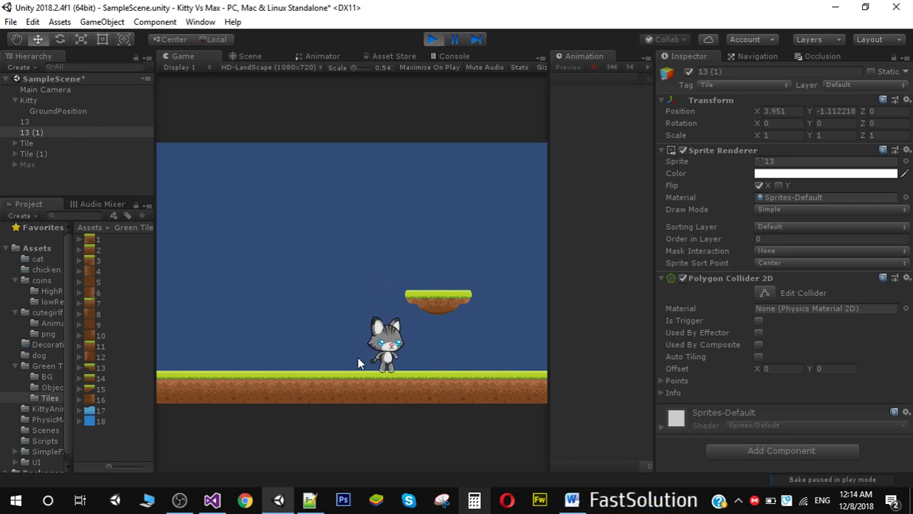
# Stop the test and inspect the PhysicMaterial folder's slippery material: friction 0, bounciness 0.2.
pyautogui.click(433, 39)
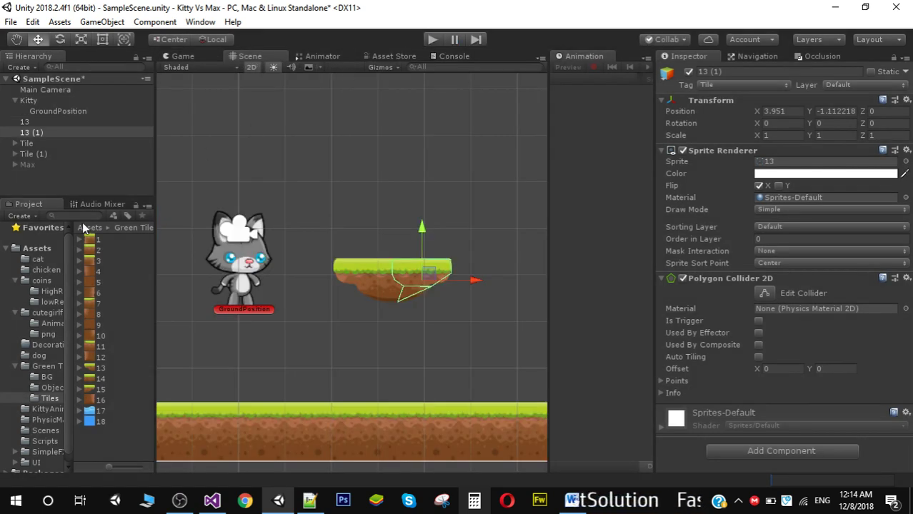
pyautogui.click(37, 249)
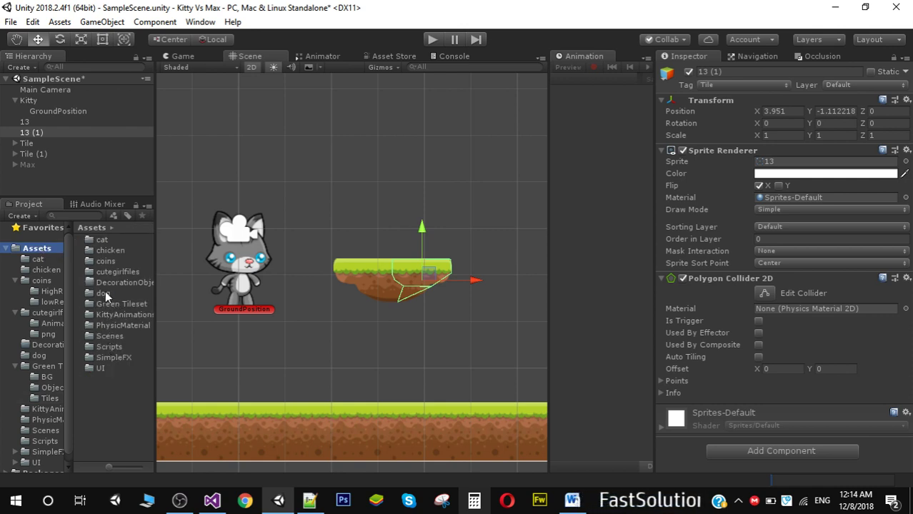
pyautogui.doubleClick(124, 325)
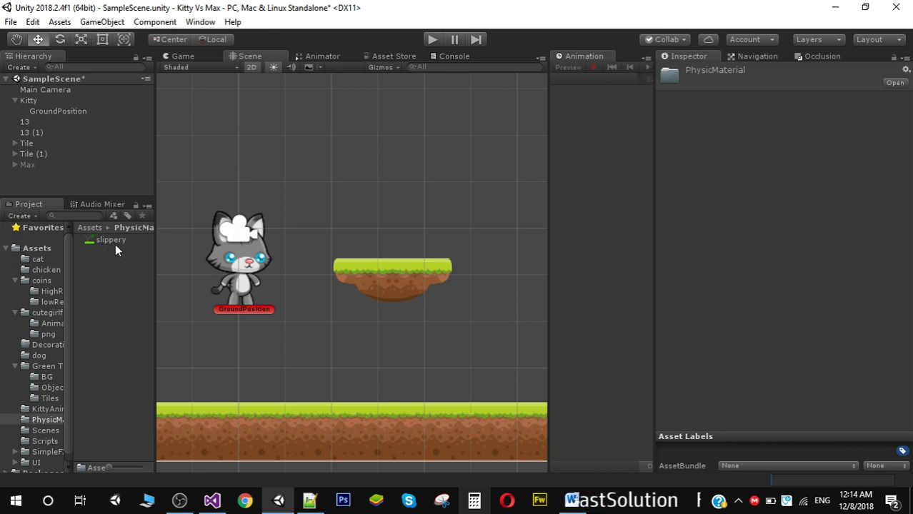
pyautogui.rightClick(105, 301)
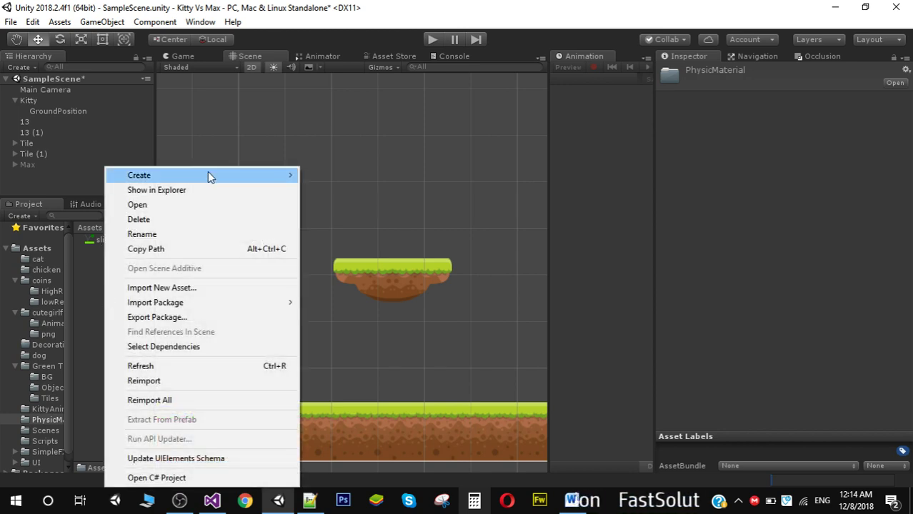
pyautogui.moveTo(210, 177)
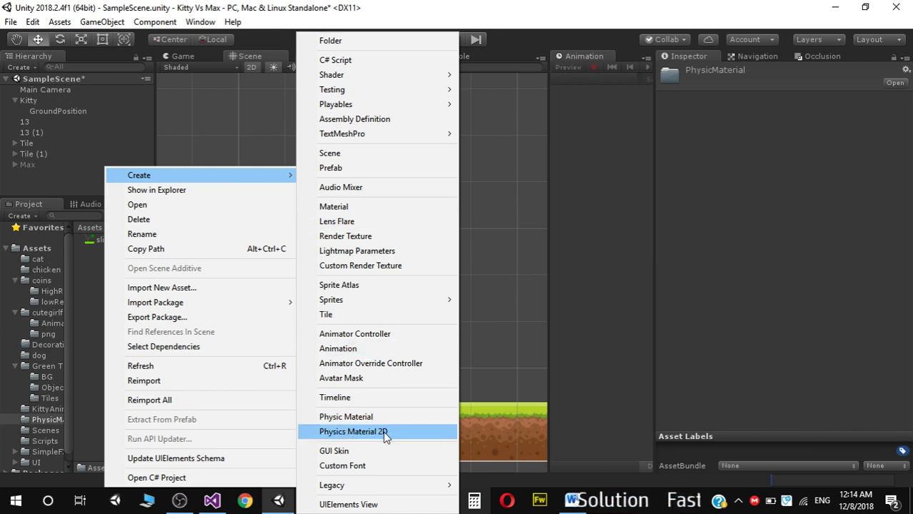
pyautogui.click(85, 284)
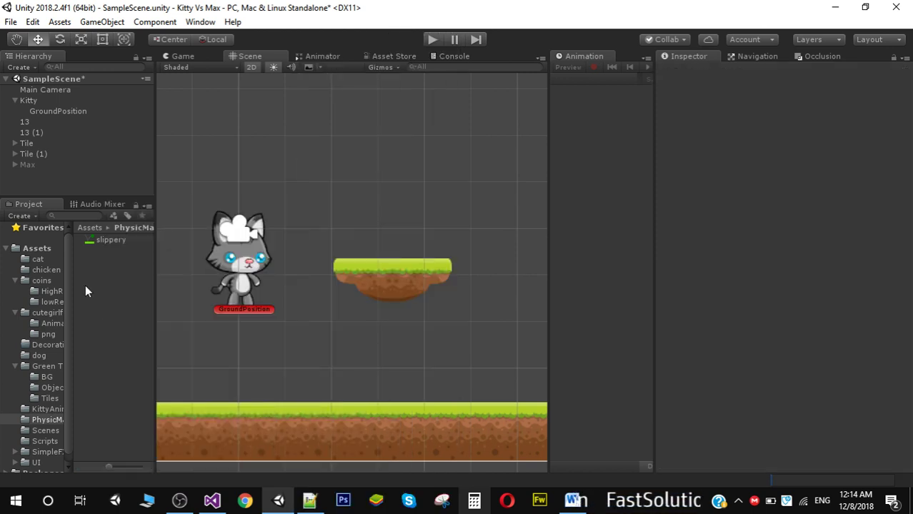
pyautogui.click(112, 239)
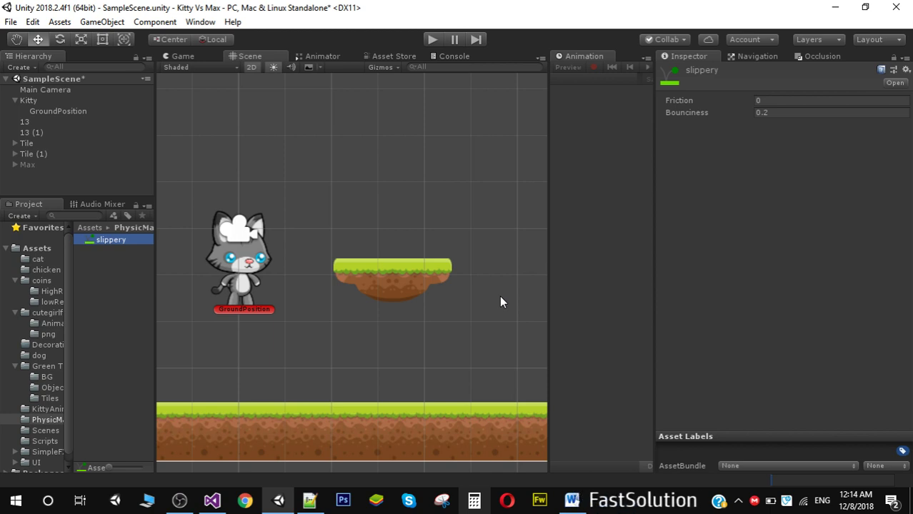
pyautogui.click(29, 125)
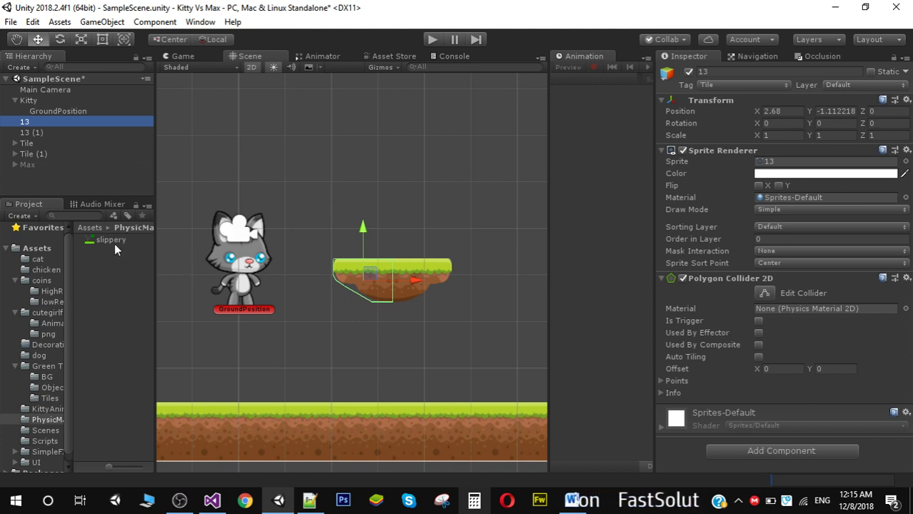
# Assign the slippery material to the colliders of 13 and 13 (1) and start Play mode.
pyautogui.moveTo(114, 240); pyautogui.dragTo(773, 315)
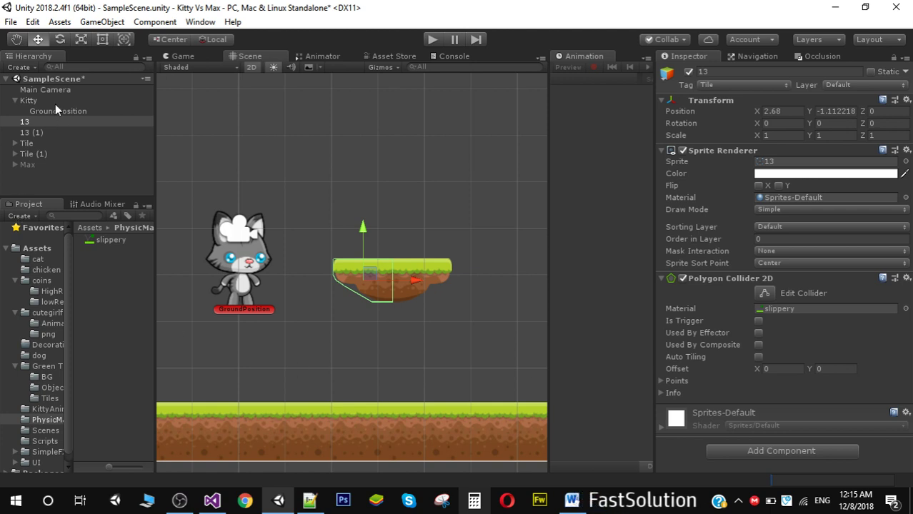
pyautogui.click(36, 133)
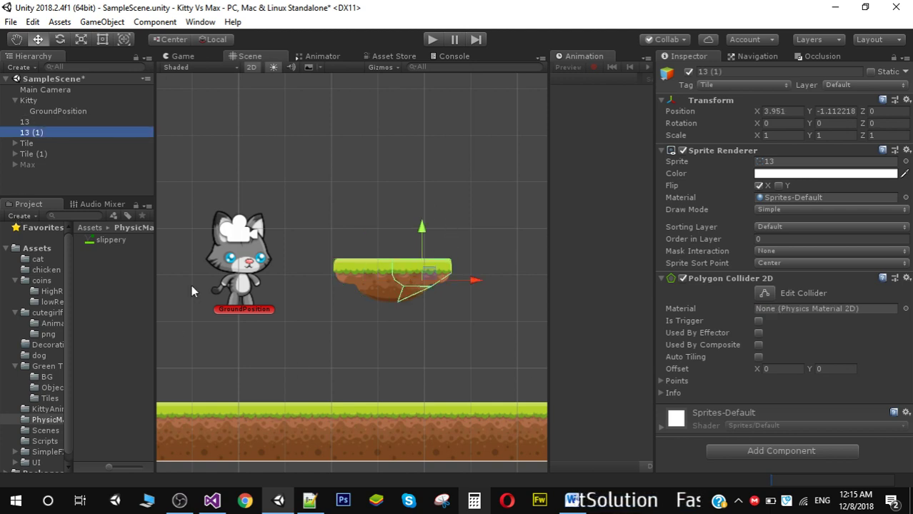
pyautogui.moveTo(106, 245); pyautogui.dragTo(784, 313)
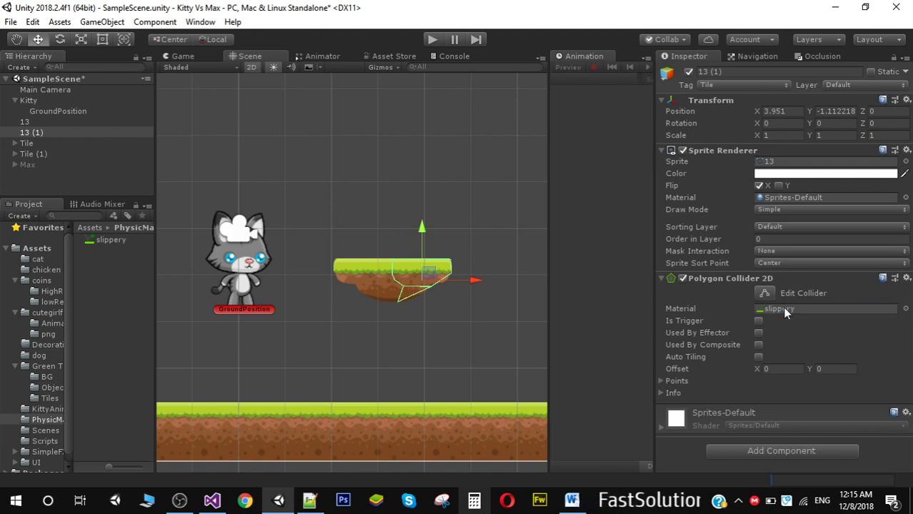
pyautogui.click(430, 40)
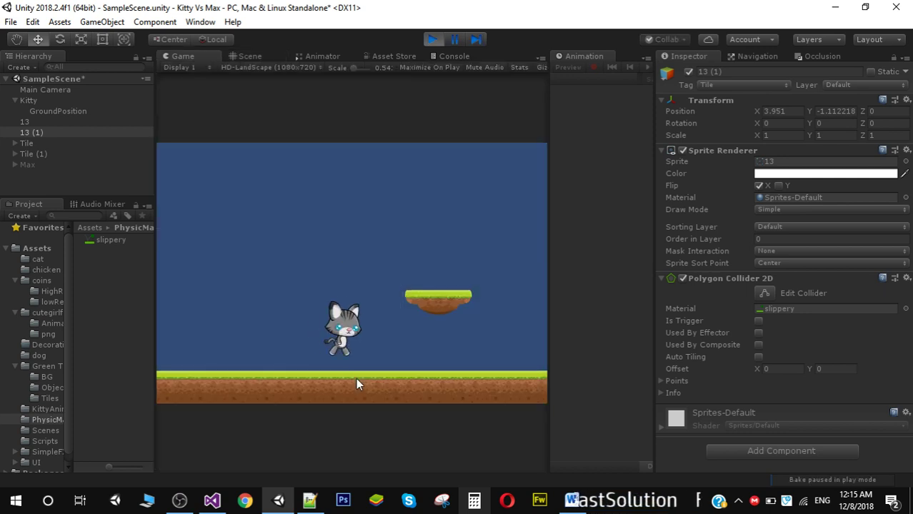
# Jump Kitty left and right onto and over the floating platform.
pyautogui.press('space')
pyautogui.press('Right')
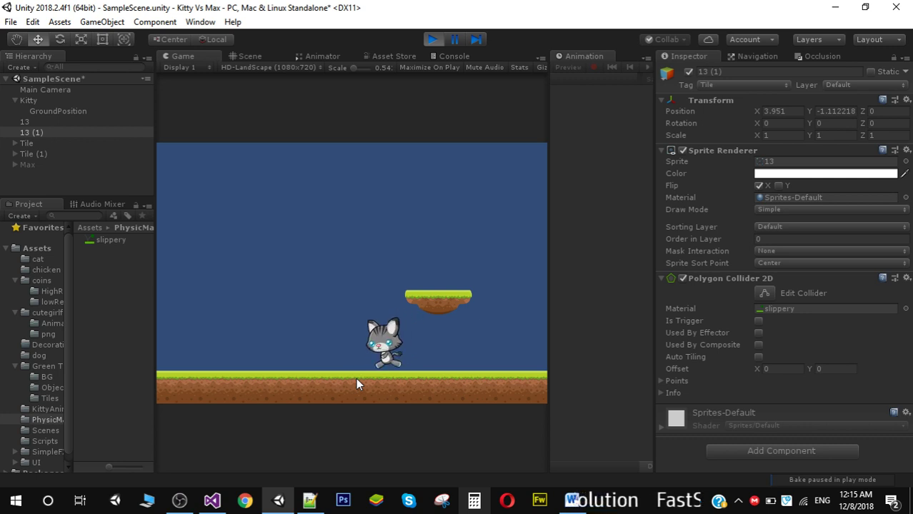
pyautogui.press('space')
pyautogui.press('Right')
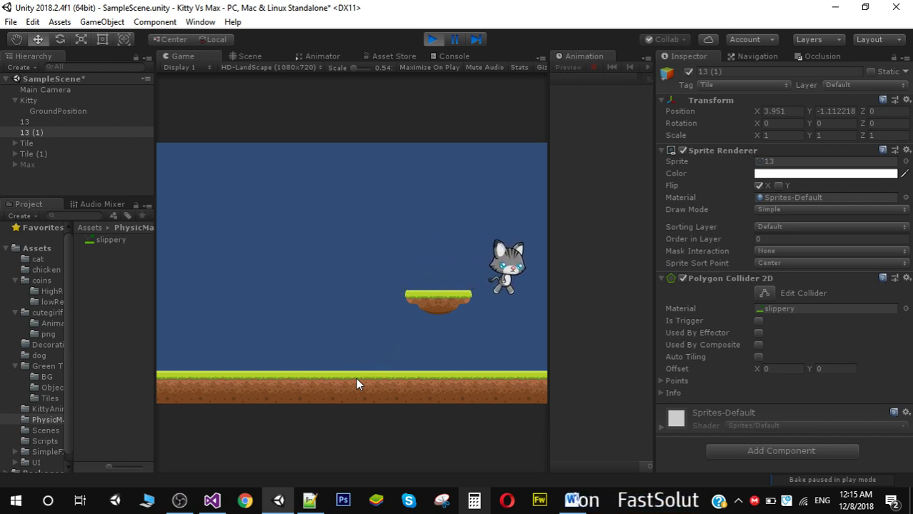
pyautogui.press('space')
pyautogui.press('Left')
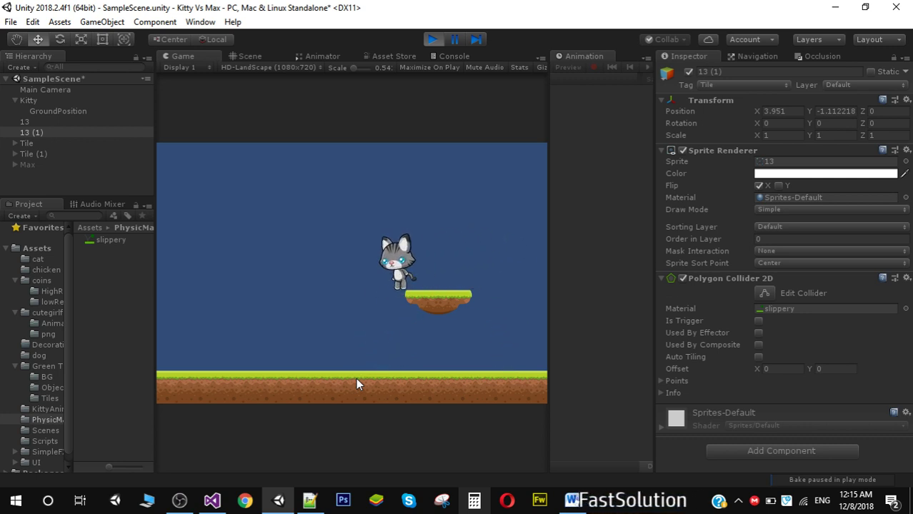
pyautogui.press('space')
pyautogui.press('Right')
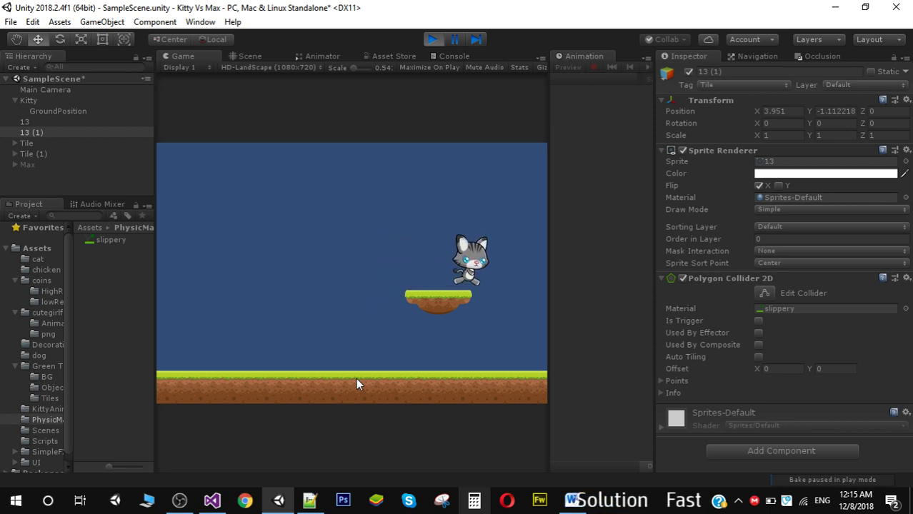
pyautogui.press('space')
pyautogui.press('Left')
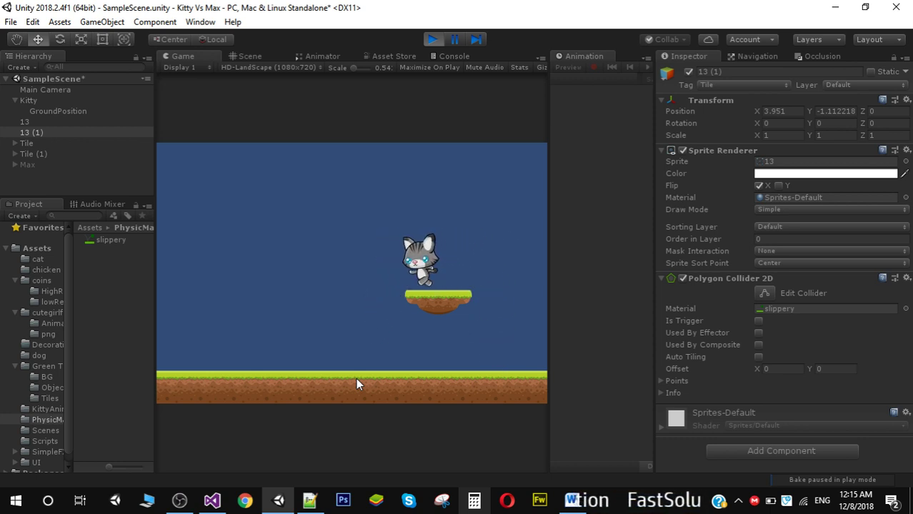
# Walk Kitty along the ground, jump her onto the platform, then stop the game.
pyautogui.press('Right')
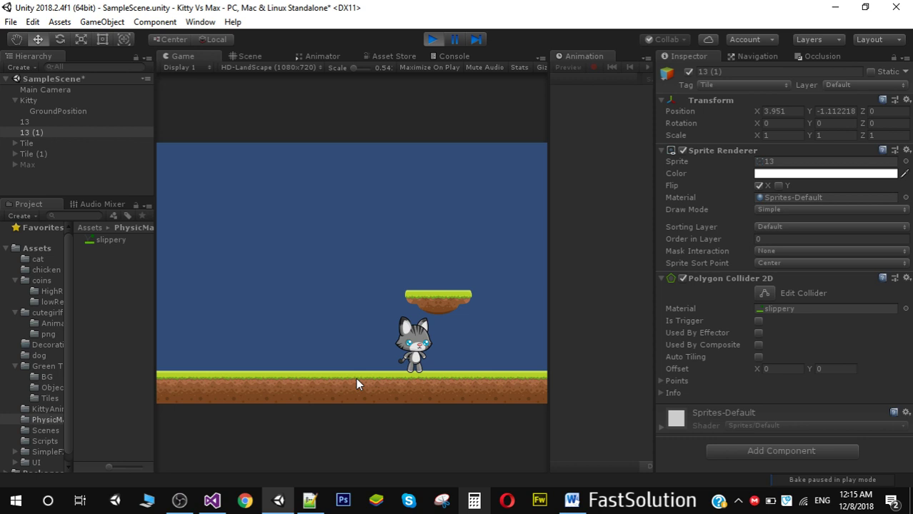
pyautogui.press('space')
pyautogui.press('Left')
pyautogui.press('Right')
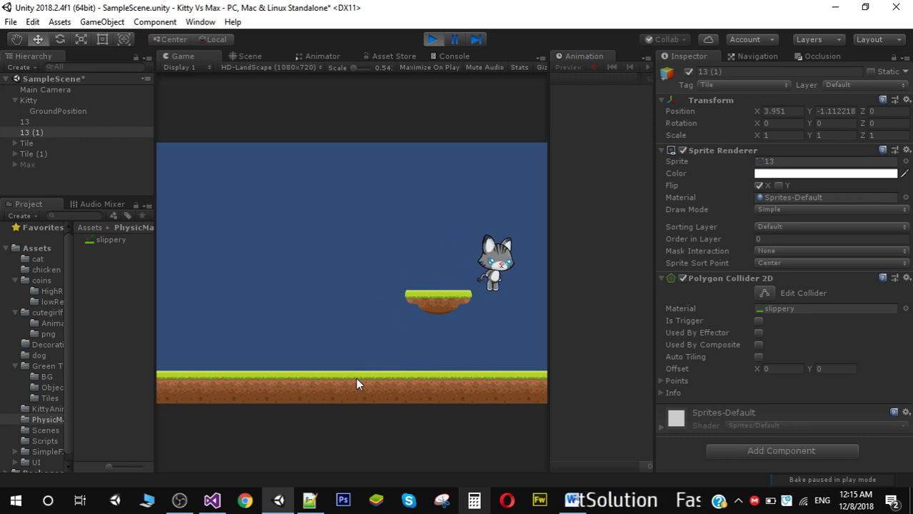
pyautogui.press('Left')
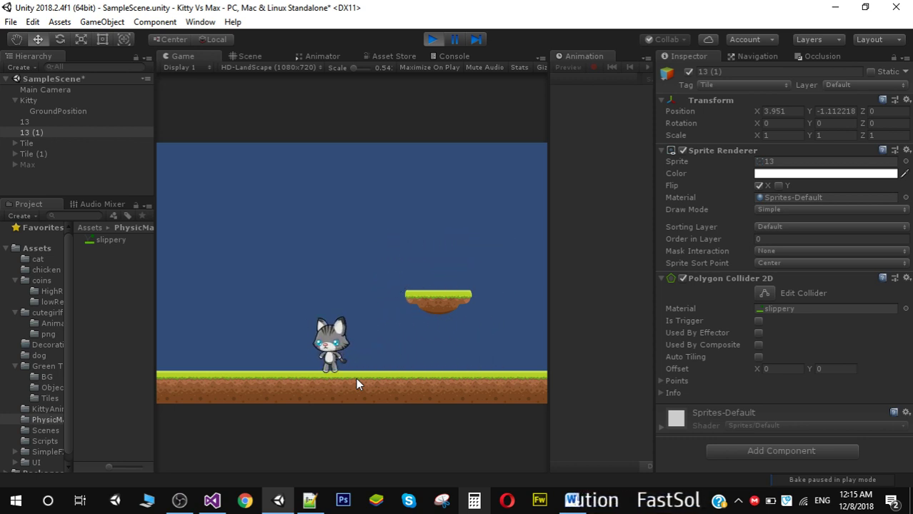
pyautogui.press('Left')
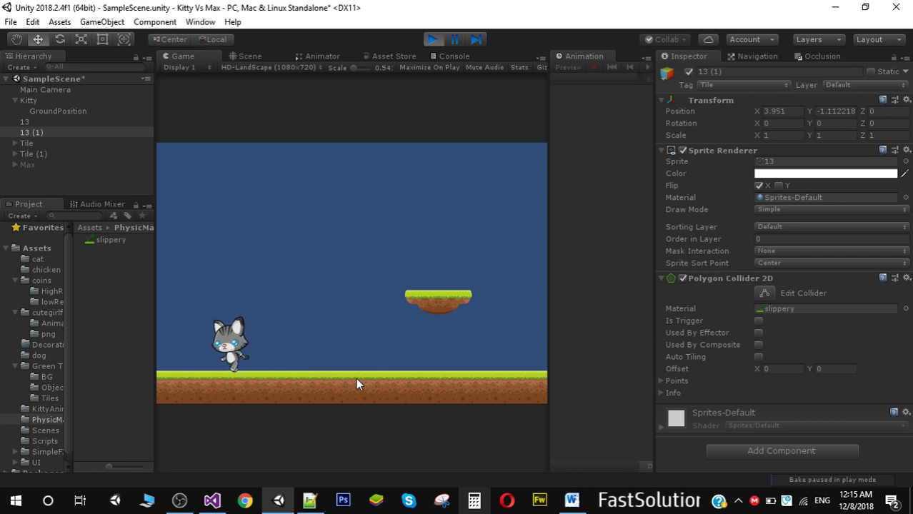
pyautogui.press('Right')
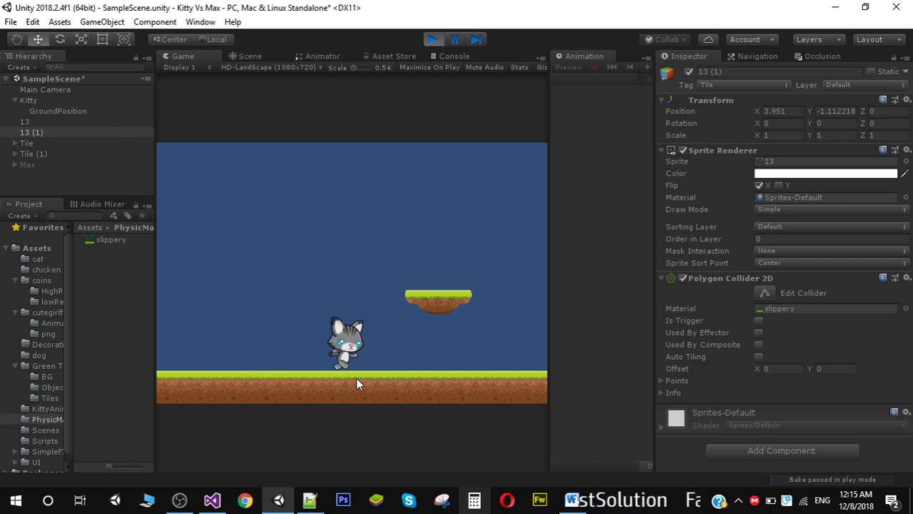
pyautogui.press('Right')
pyautogui.press('space')
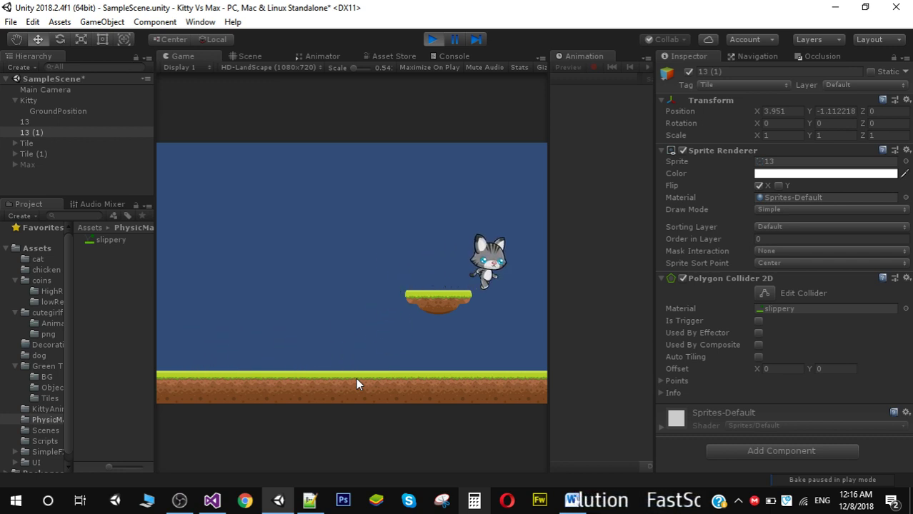
pyautogui.press('Left')
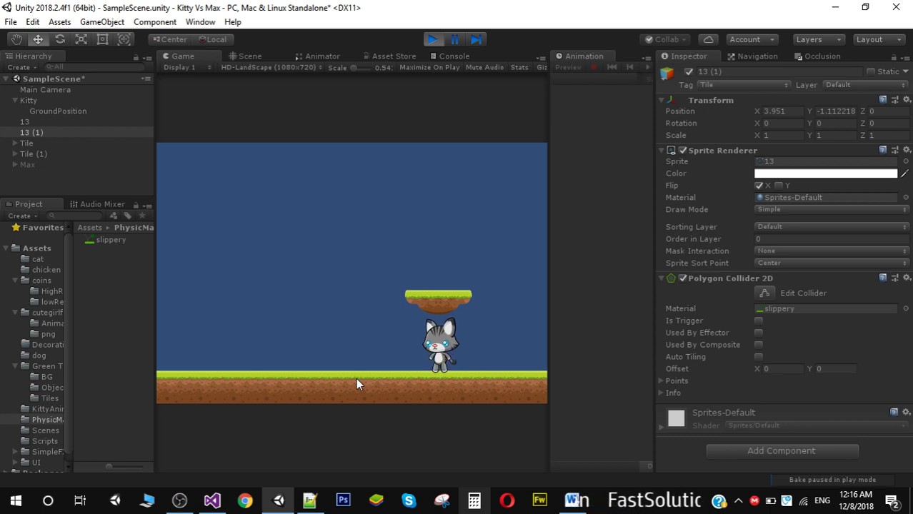
pyautogui.click(431, 40)
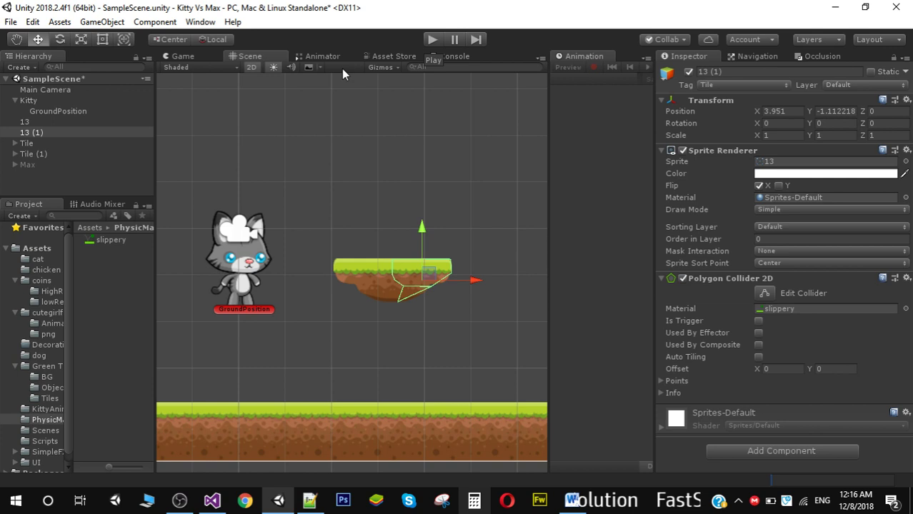
# Show Kitty's controller in the Animator and select the Kitty_Idle→Kitty_Running transition.
pyautogui.click(323, 57)
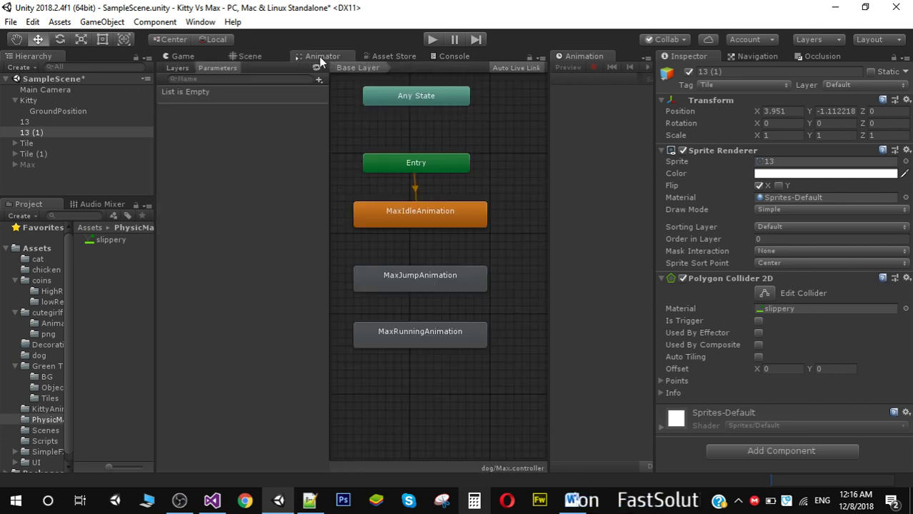
pyautogui.click(29, 100)
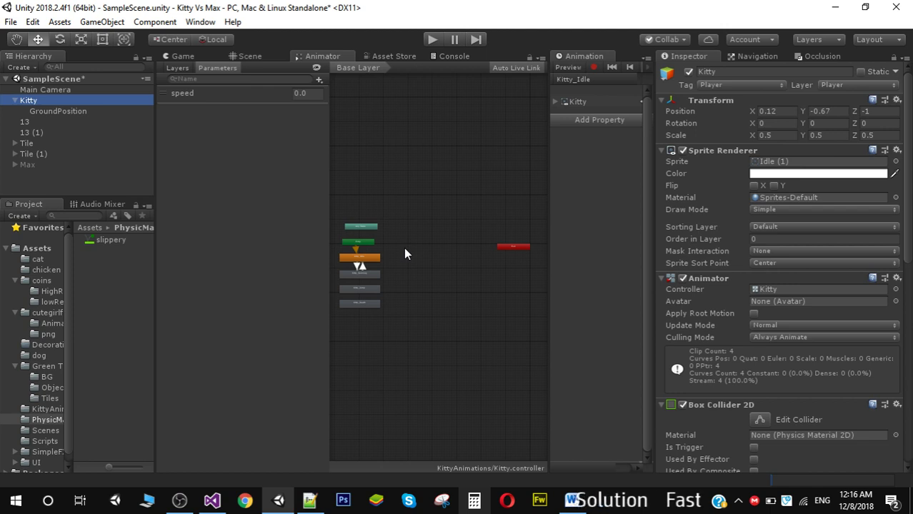
pyautogui.moveTo(405, 254); pyautogui.dragTo(432, 265, button='middle')
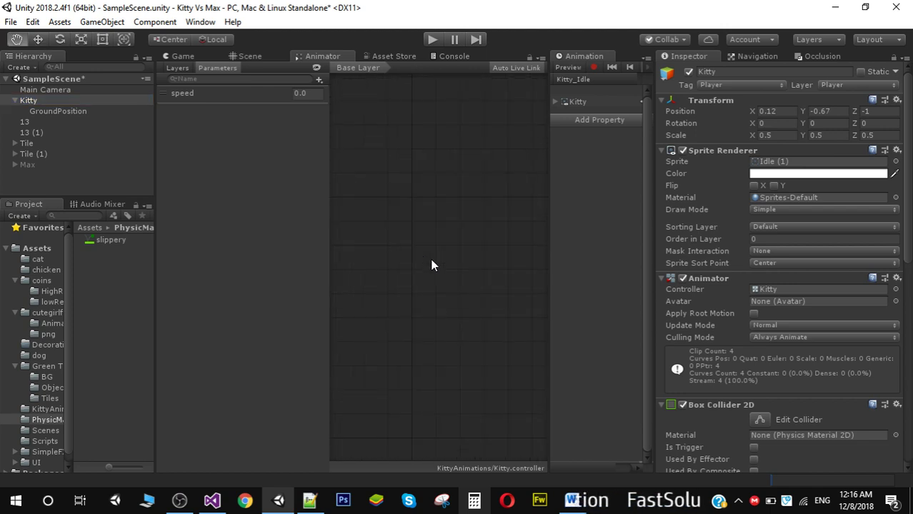
pyautogui.moveTo(393, 337); pyautogui.dragTo(862, 271, button='middle')
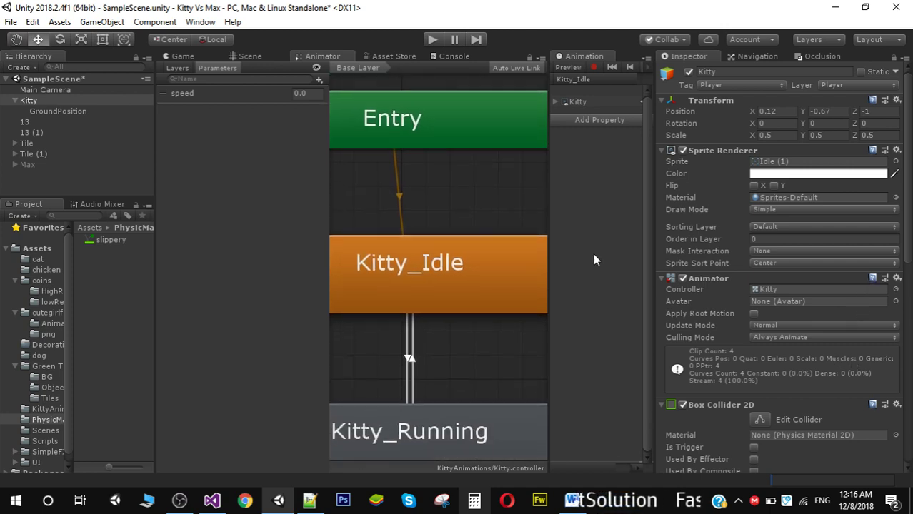
pyautogui.scroll(-5, 499, 200)
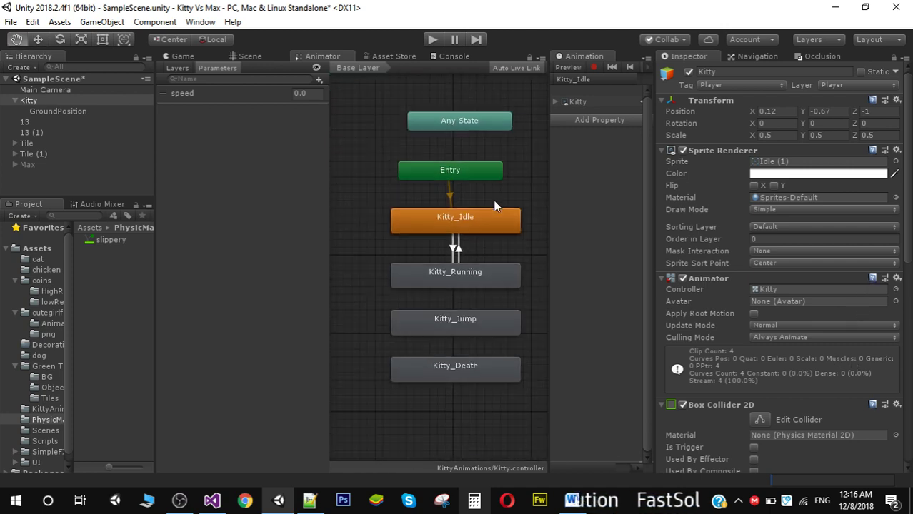
pyautogui.scroll(5, 492, 204)
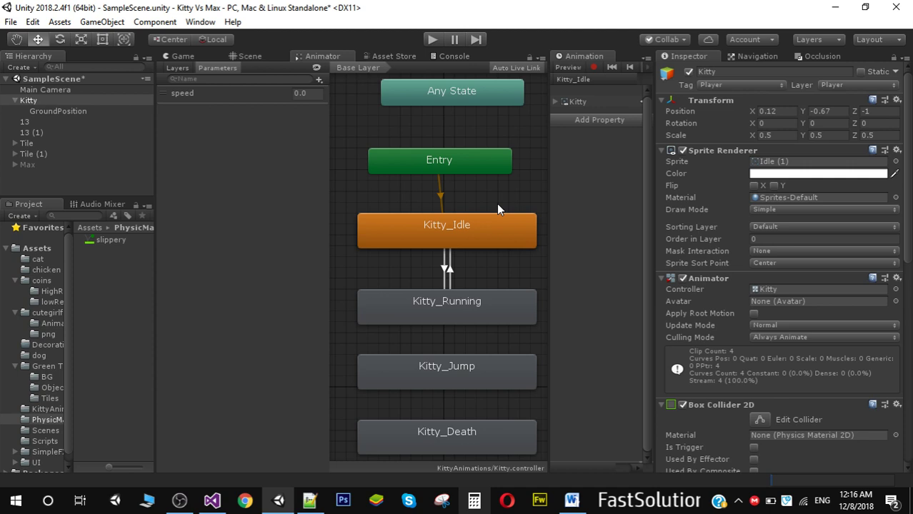
pyautogui.click(444, 266)
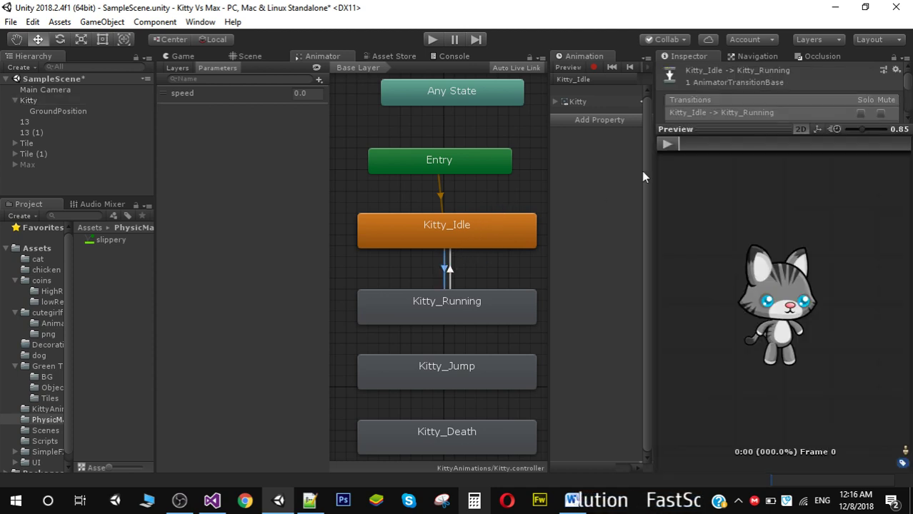
# Expand the Idle→Running transition settings (speed > 0, no exit time) and reset its blend to near zero.
pyautogui.moveTo(716, 127); pyautogui.dragTo(761, 404)
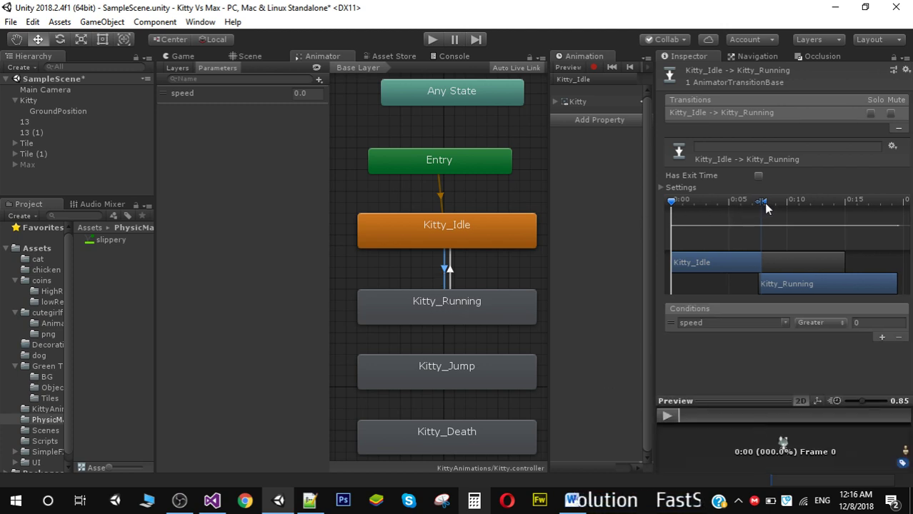
pyautogui.moveTo(763, 202); pyautogui.dragTo(848, 199)
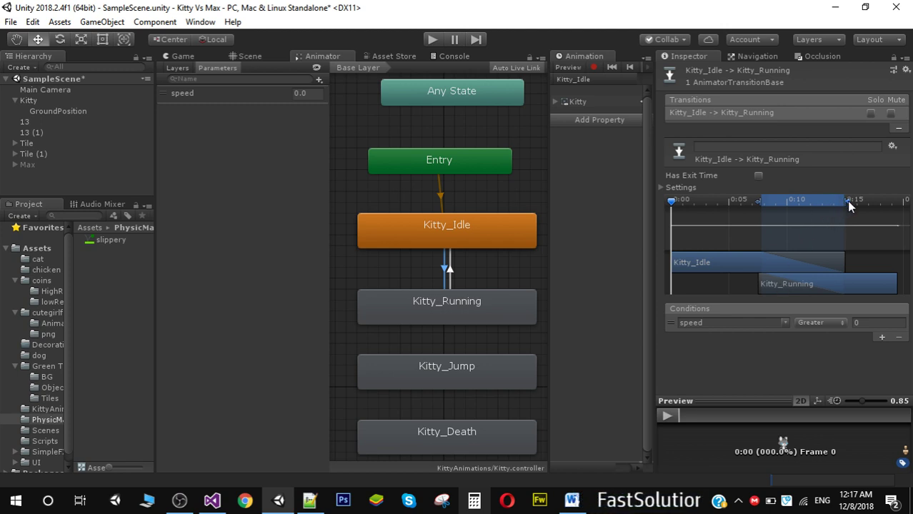
pyautogui.moveTo(846, 200); pyautogui.dragTo(764, 212)
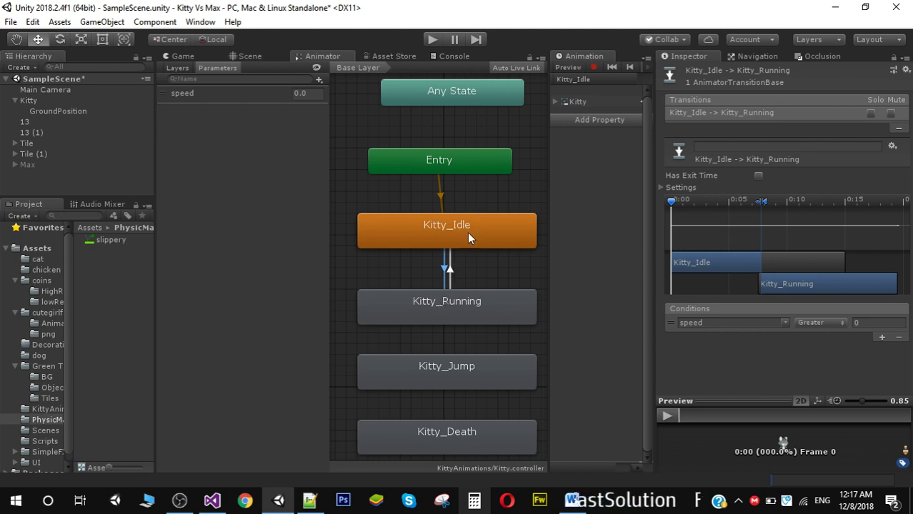
# Select the Kitty_Running→Kitty_Idle transition and shorten its blend length.
pyautogui.click(451, 269)
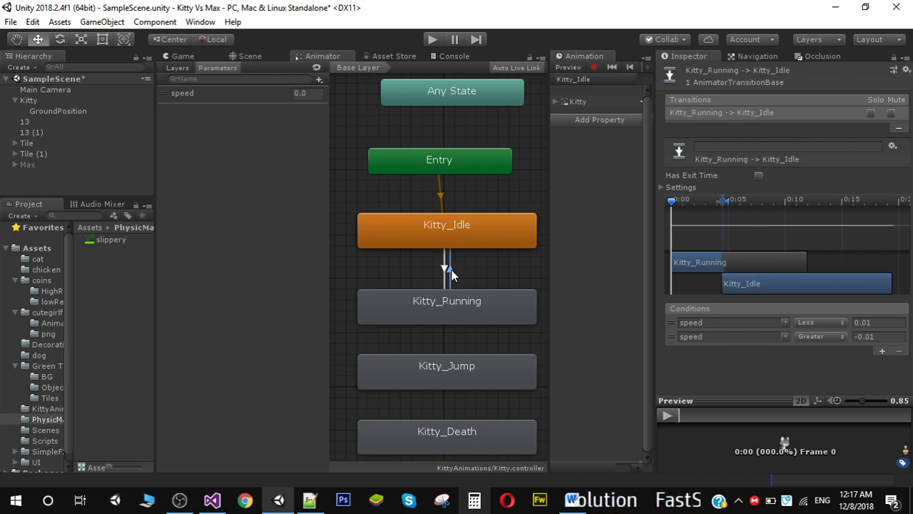
pyautogui.moveTo(728, 203)
pyautogui.mouseDown()
pyautogui.moveTo(785, 206)
pyautogui.moveTo(723, 207)
pyautogui.mouseUp()
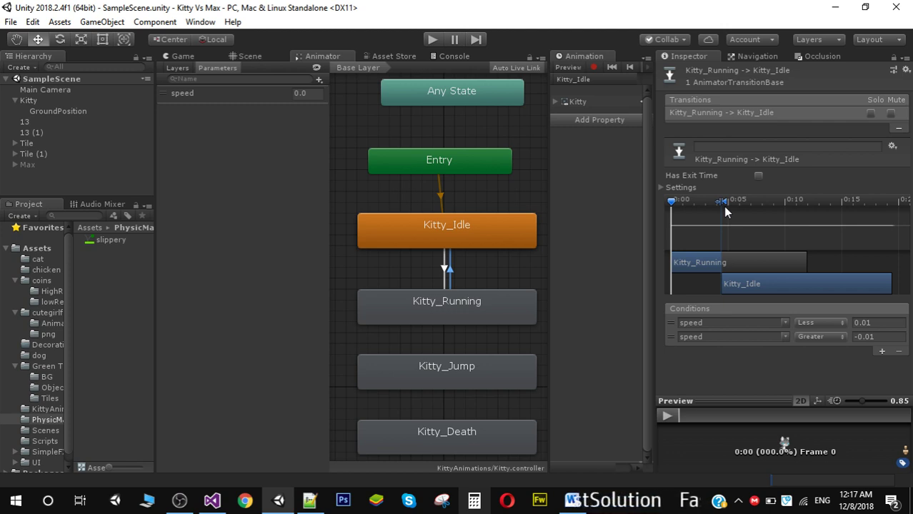
# Activate the Max object so the dog appears in the game.
pyautogui.click(179, 56)
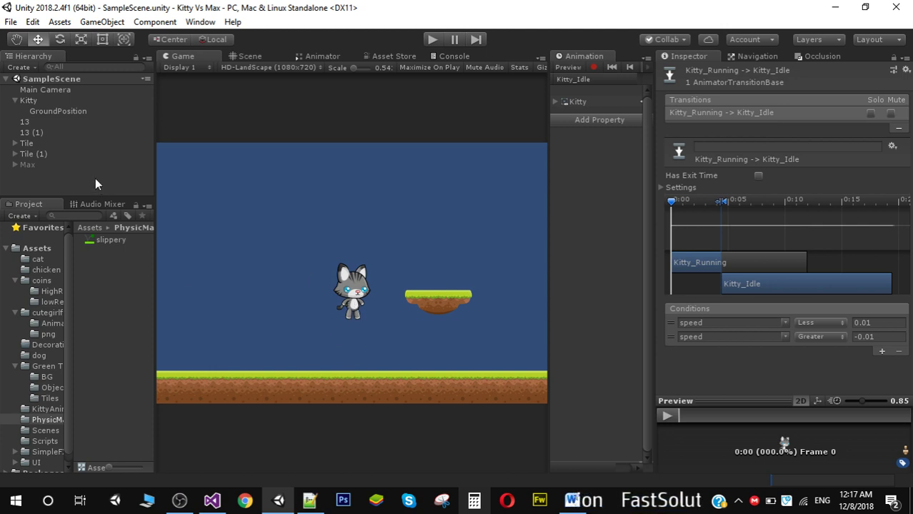
pyautogui.click(32, 166)
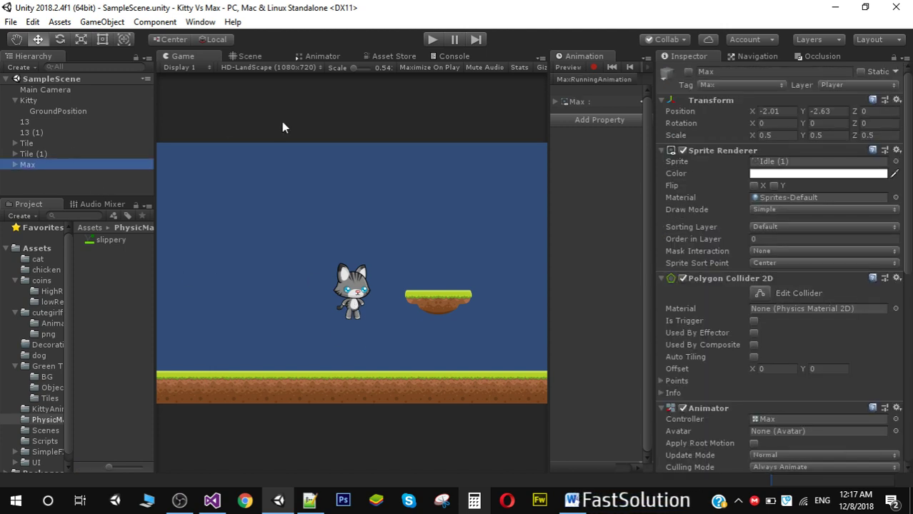
pyautogui.click(689, 72)
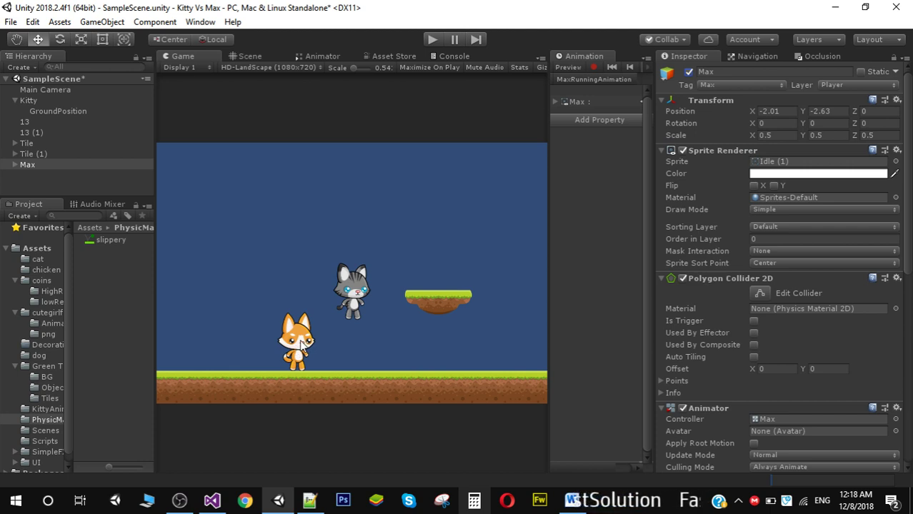
# Open the dog folder in Assets and scroll through its sprite frames.
pyautogui.click(40, 246)
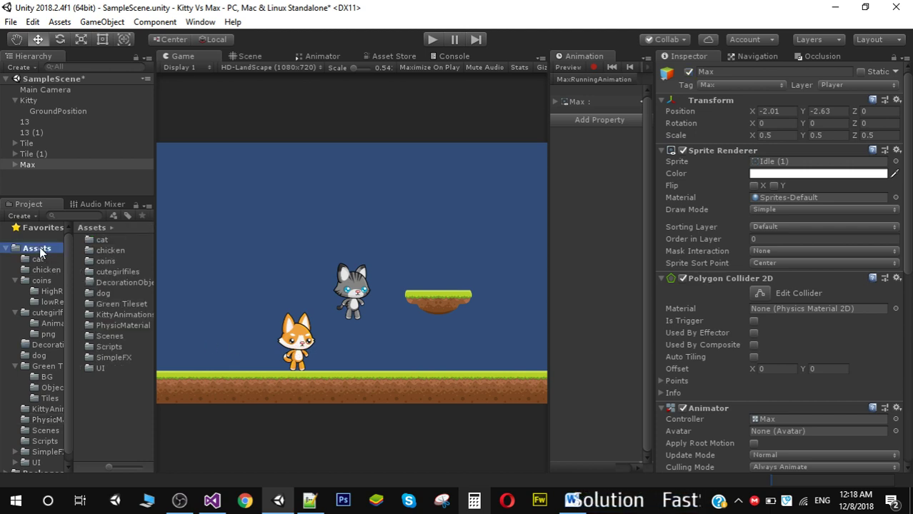
pyautogui.doubleClick(105, 294)
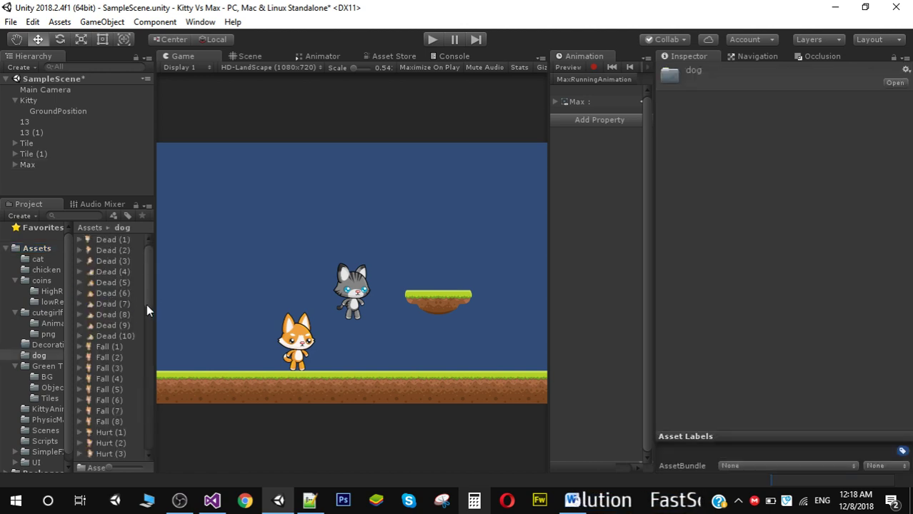
pyautogui.moveTo(146, 305); pyautogui.dragTo(148, 338)
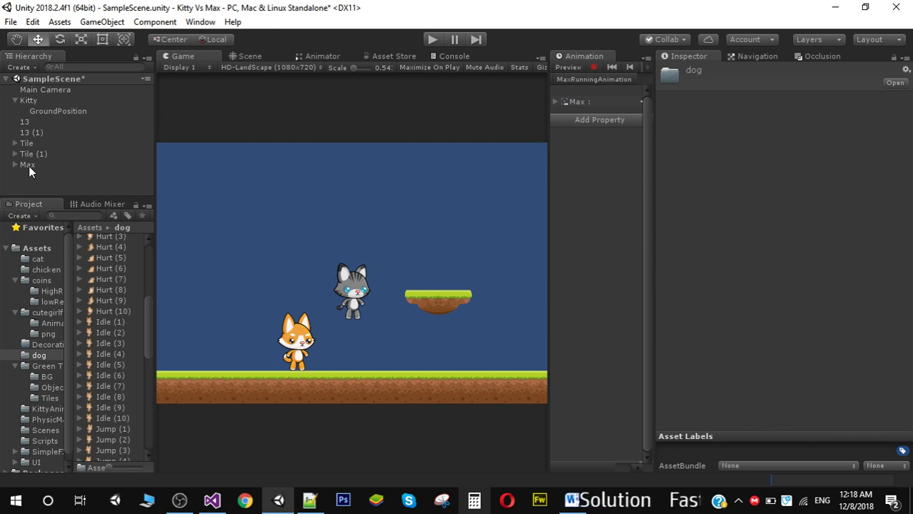
# After checking Kitty, expand Max in the Hierarchy to reveal GroundPositionMax and select Max.
pyautogui.click(27, 101)
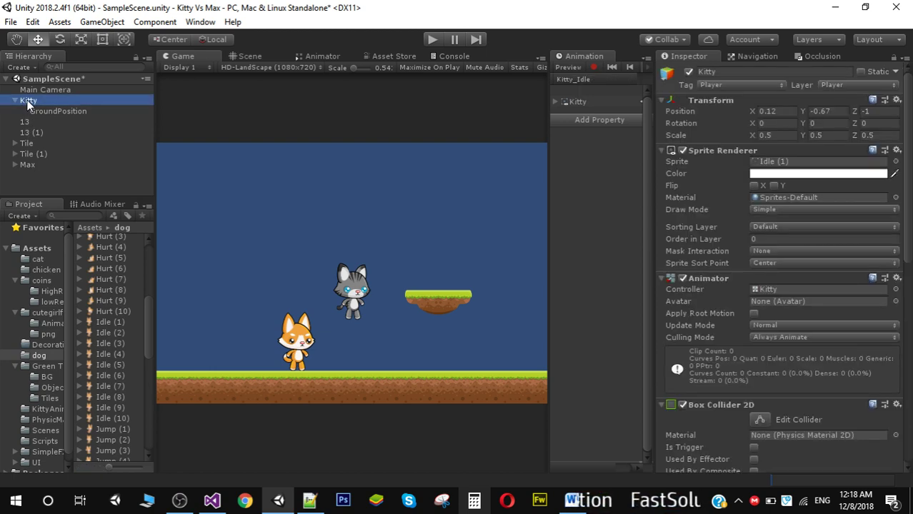
pyautogui.click(14, 165)
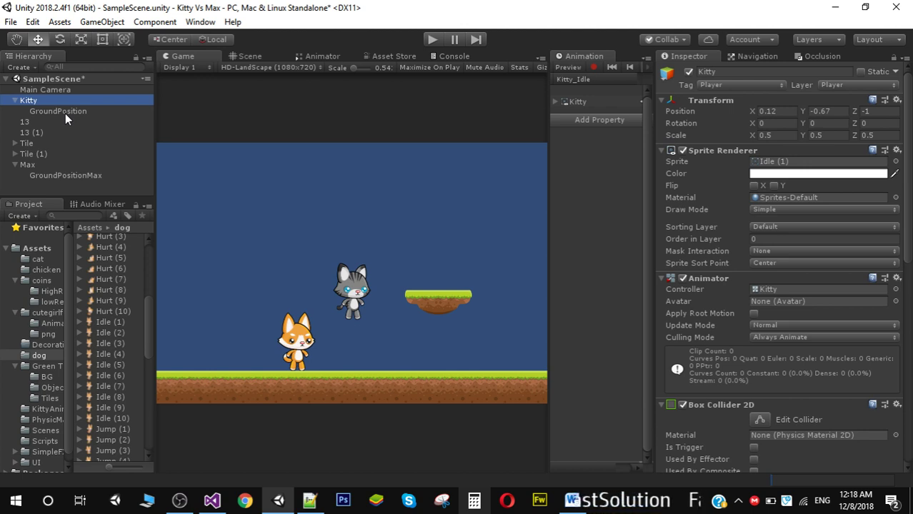
pyautogui.click(30, 165)
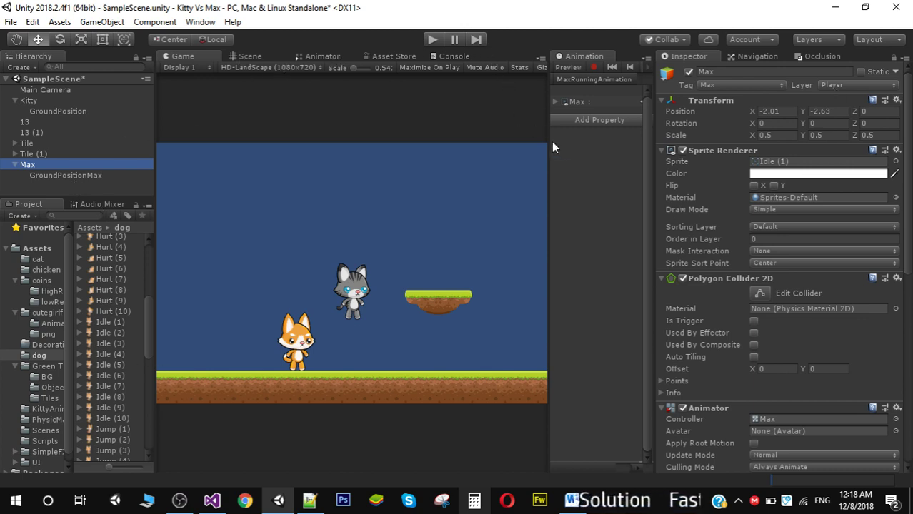
# Widen the Animation timeline, expand the Max : Sprite track and list Max's animation clips.
pyautogui.moveTo(548, 155); pyautogui.dragTo(337, 198)
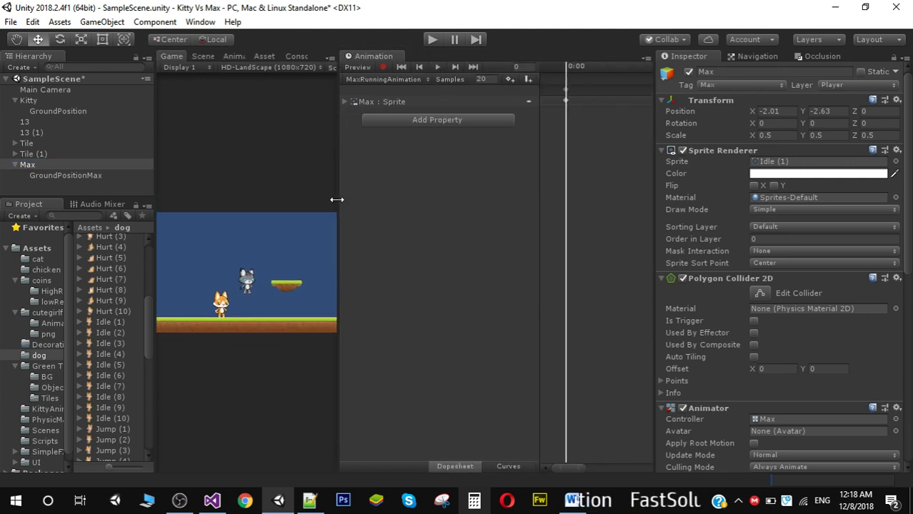
pyautogui.click(343, 103)
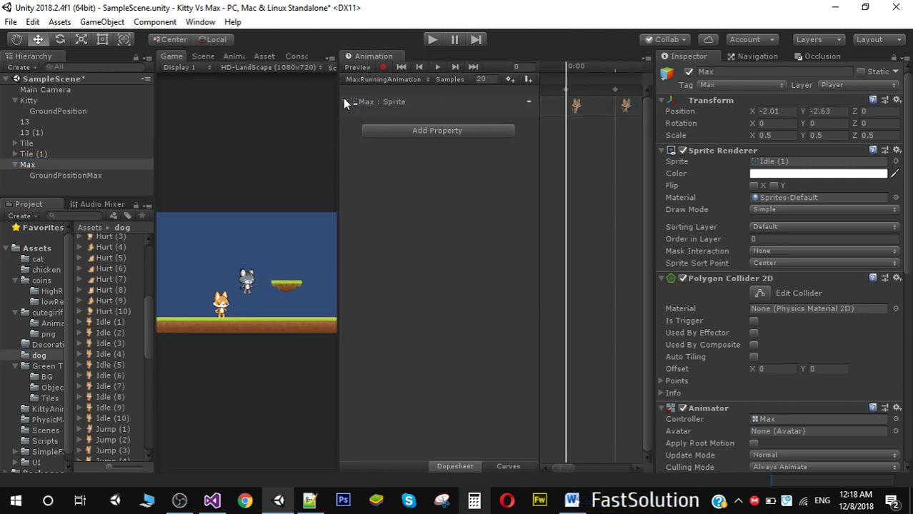
pyautogui.click(404, 80)
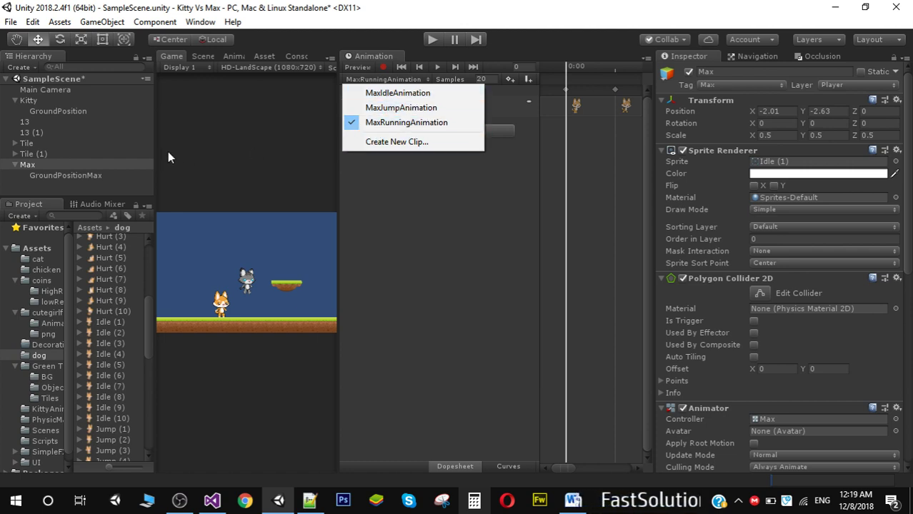
# Compare with Kitty, then check Max's script settings: Jump Force 40, Speed 180, GroundPositionMax.
pyautogui.click(35, 103)
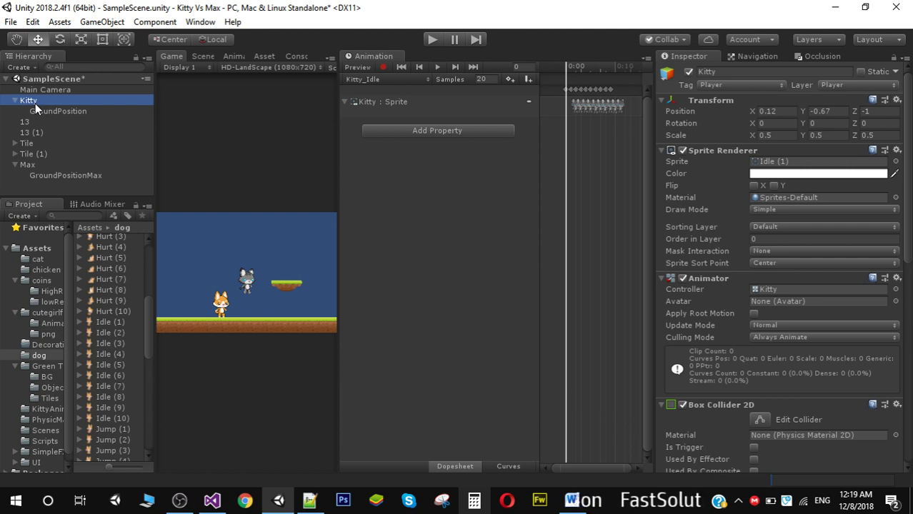
pyautogui.click(27, 166)
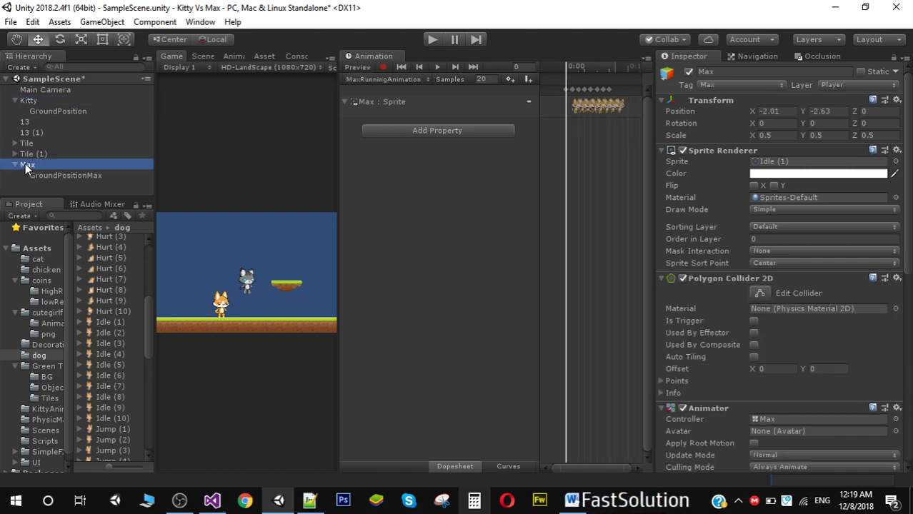
pyautogui.click(95, 154)
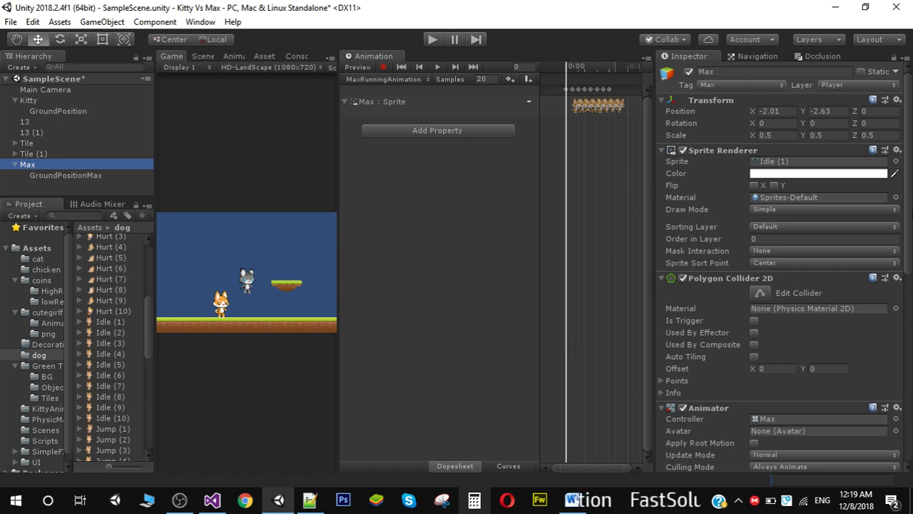
pyautogui.moveTo(910, 218); pyautogui.dragTo(909, 267)
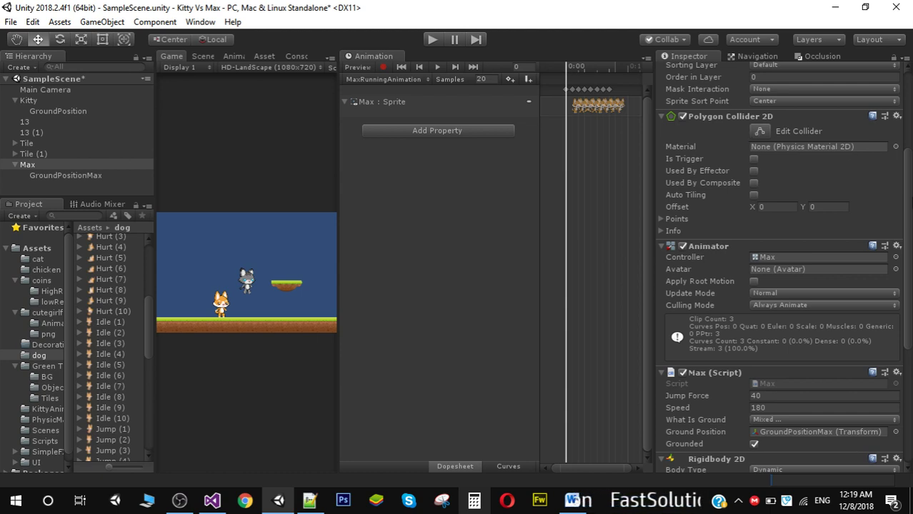
# Open the Assets Scripts folder containing the BetterJump, Kitty and Max scripts.
pyautogui.moveTo(909, 203); pyautogui.dragTo(905, 296)
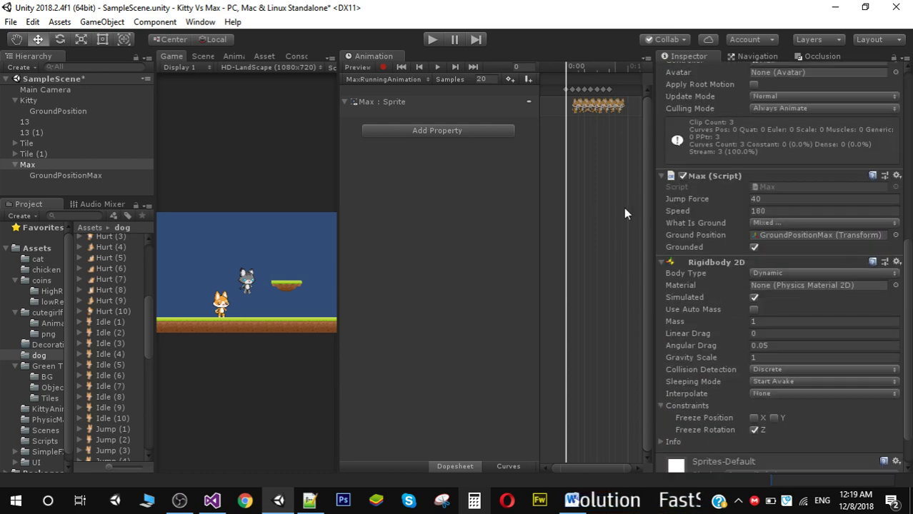
pyautogui.click(40, 248)
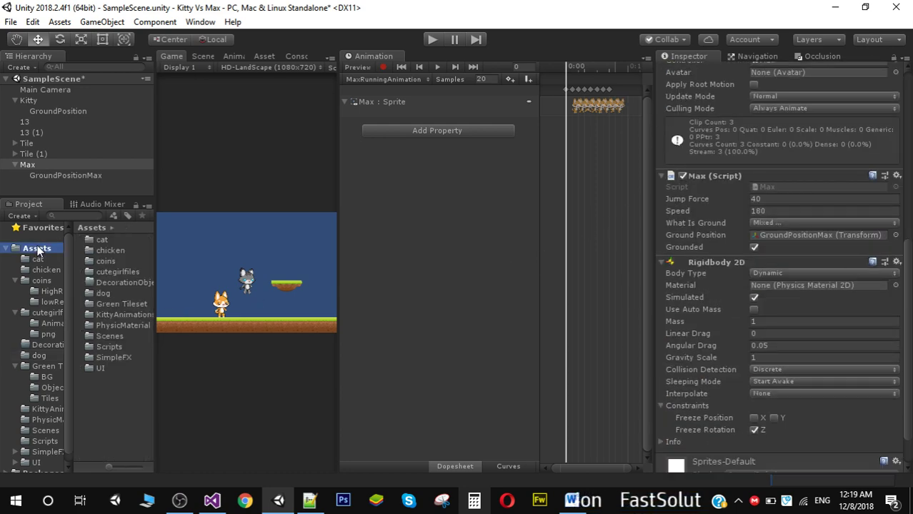
pyautogui.doubleClick(110, 346)
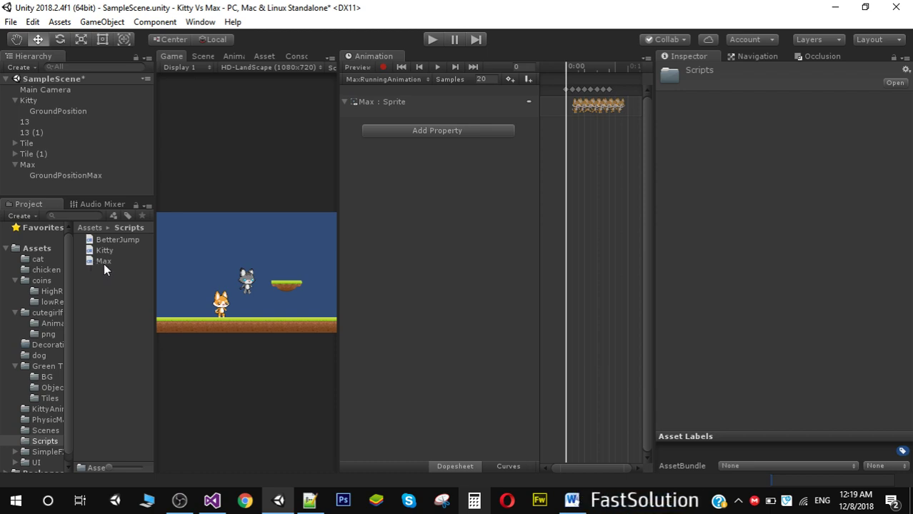
# In Visual Studio, switch between the Max.cs and Kitty.cs scripts to compare them.
pyautogui.click(212, 500)
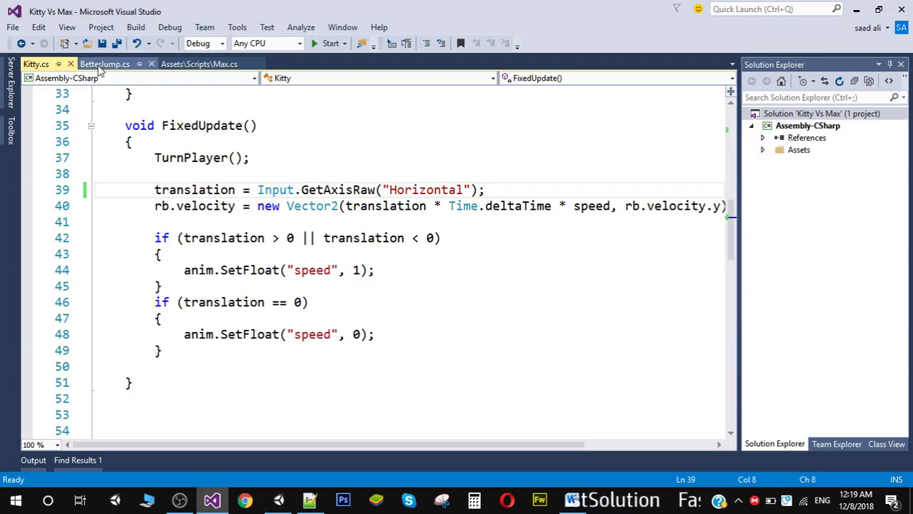
pyautogui.click(218, 64)
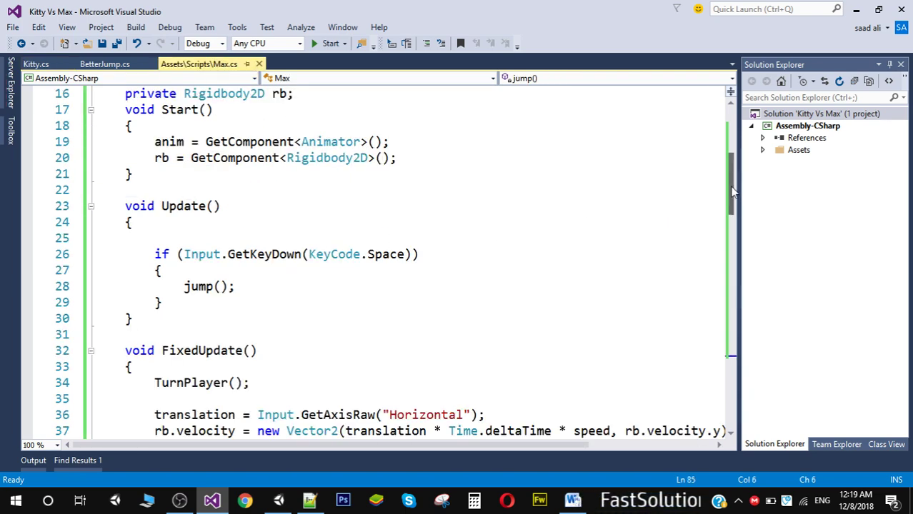
pyautogui.moveTo(732, 193); pyautogui.dragTo(729, 147)
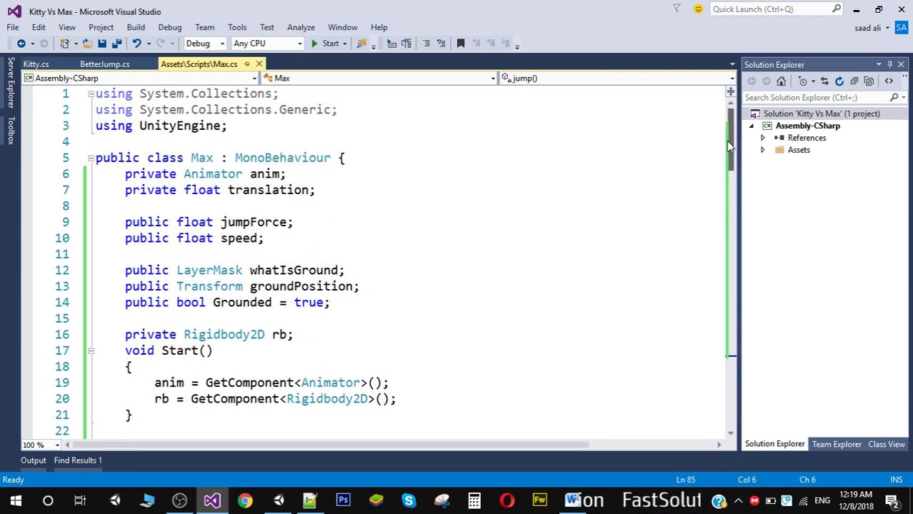
pyautogui.click(40, 65)
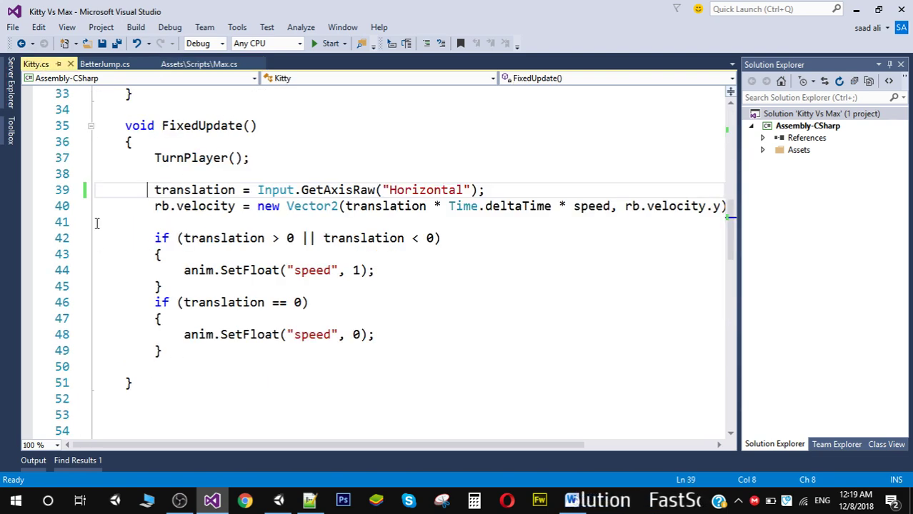
pyautogui.click(207, 69)
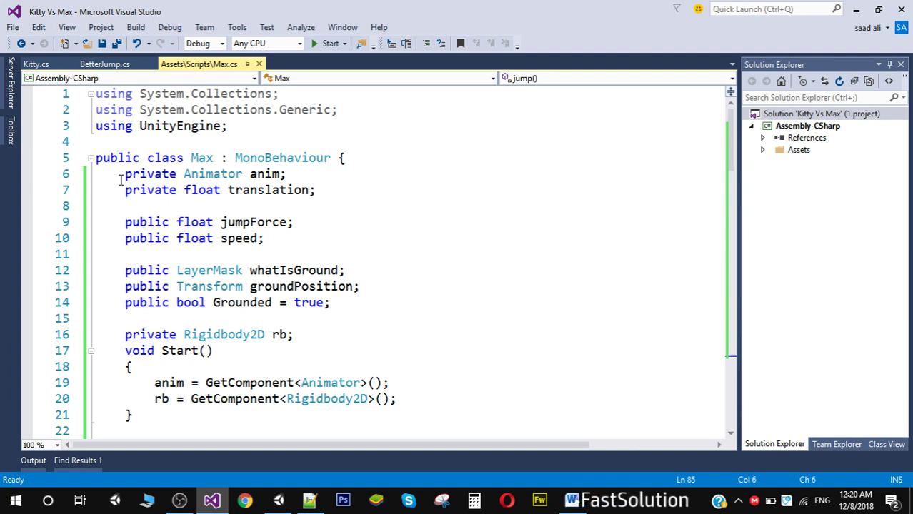
# Check Max.cs lines 6–52 against Kitty.cs, focusing on FixedUpdate's horizontal input line.
pyautogui.moveTo(120, 180); pyautogui.dragTo(149, 496)
pyautogui.click(35, 65)
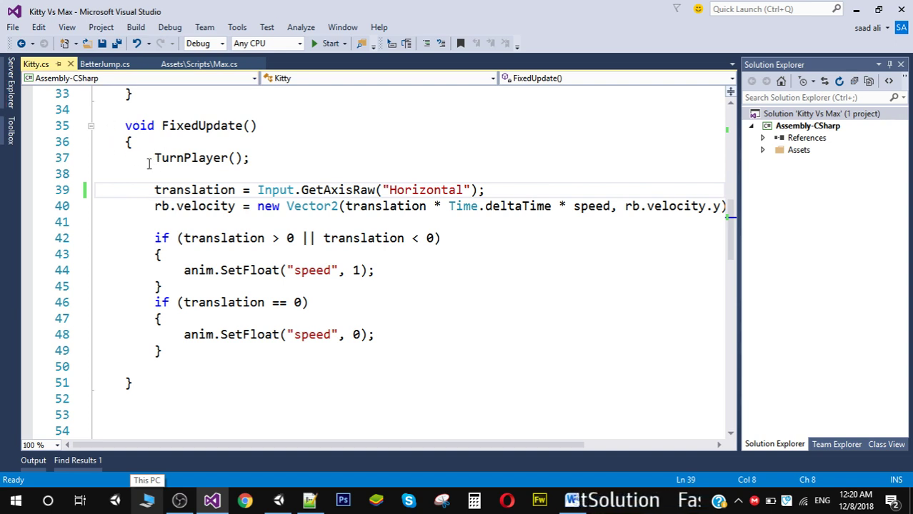
pyautogui.click(210, 65)
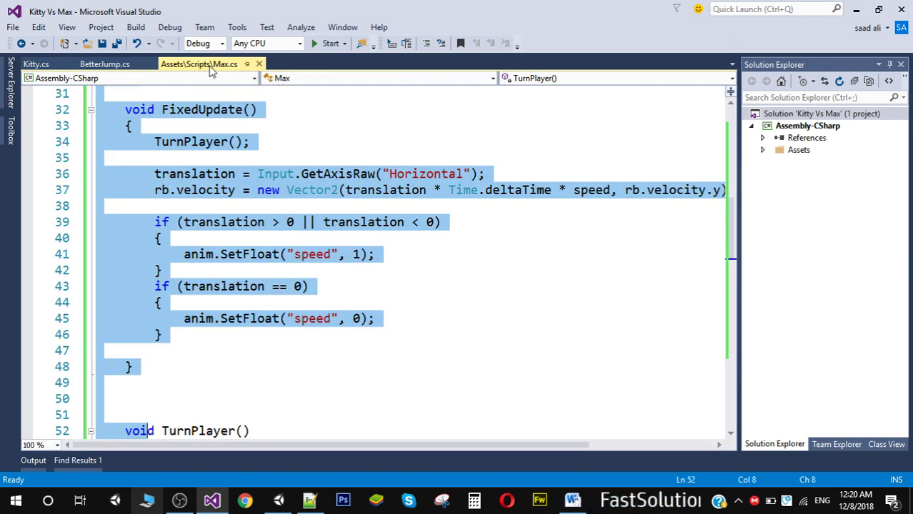
pyautogui.click(220, 222)
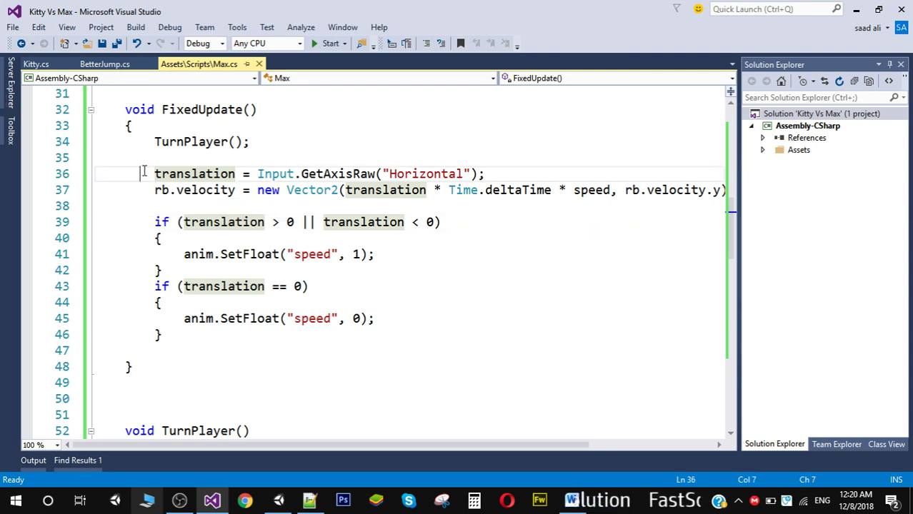
pyautogui.moveTo(140, 174); pyautogui.dragTo(483, 173)
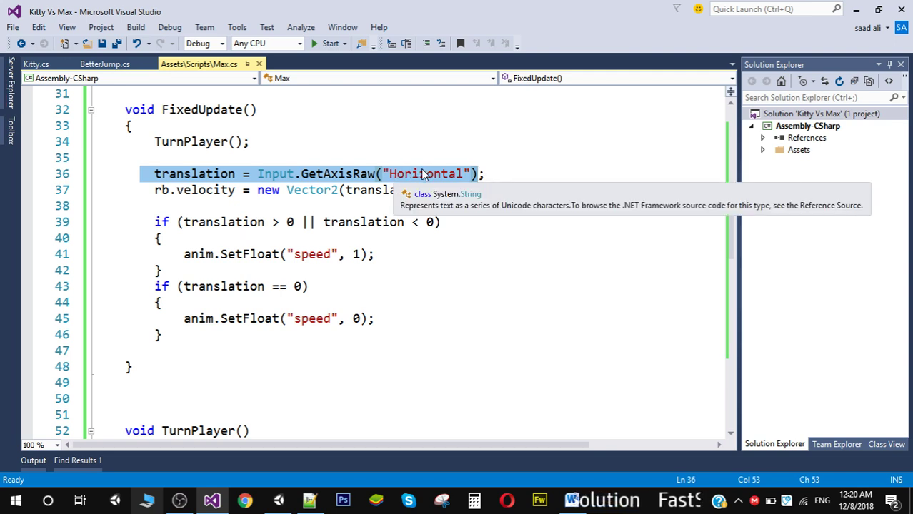
pyautogui.click(406, 157)
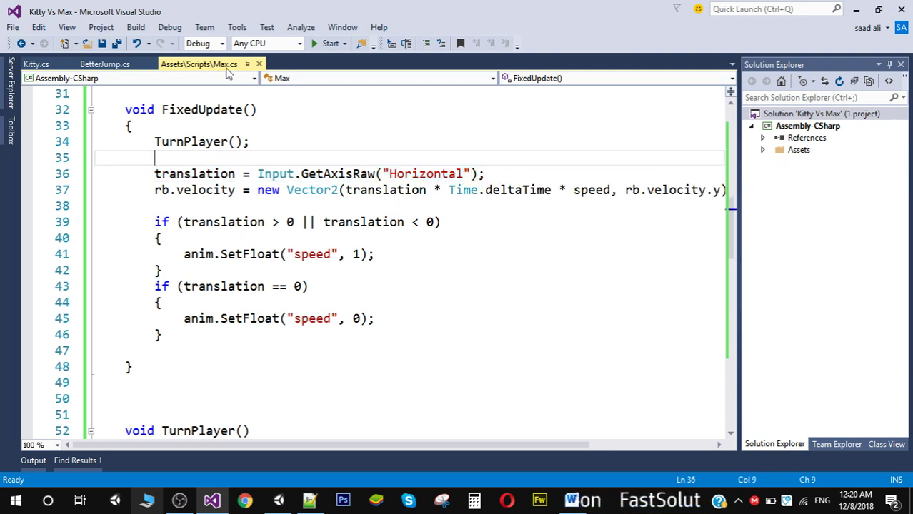